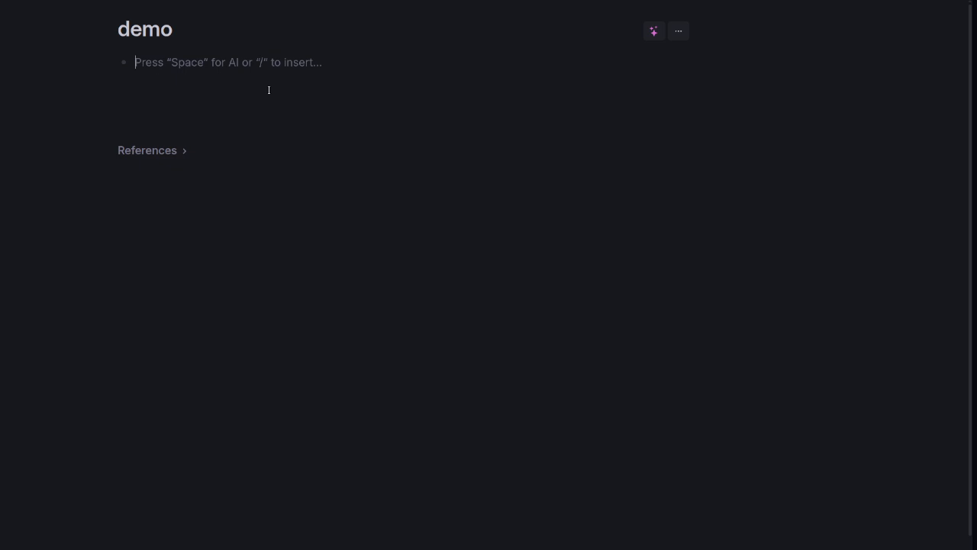
- Add a node titled "Tana Aggregation and Exploration Tool" and apply the aggregate supertag to it
type("Tana ")
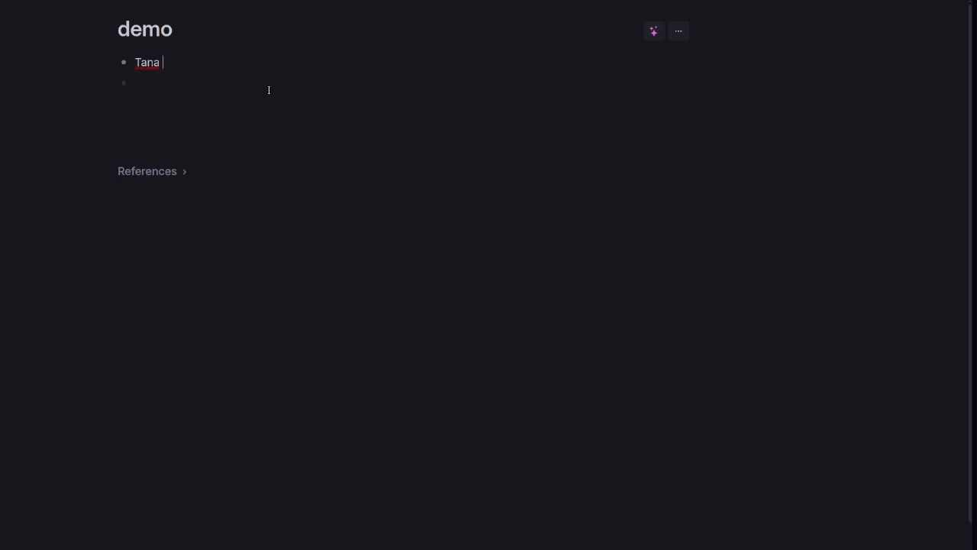
type("Aggregation and Exploration ")
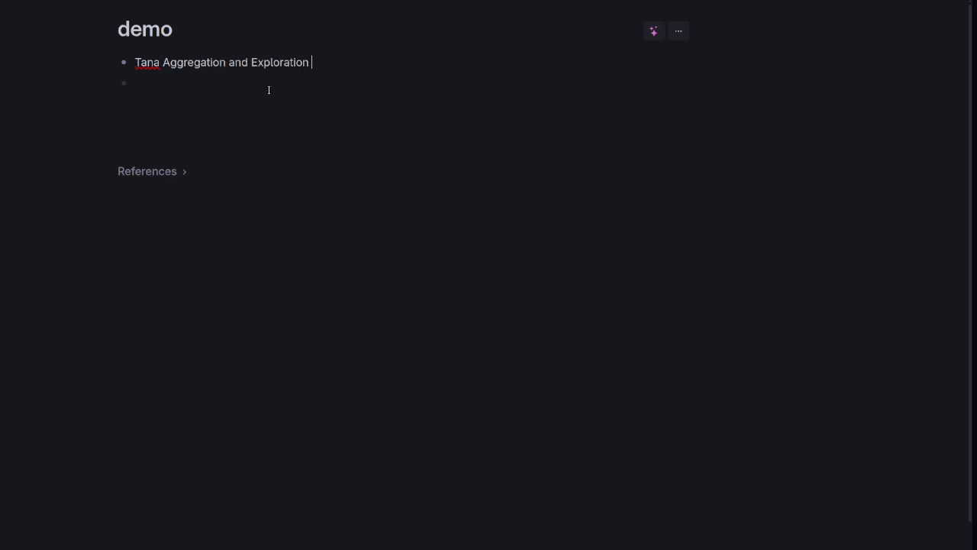
type("Tool #agg")
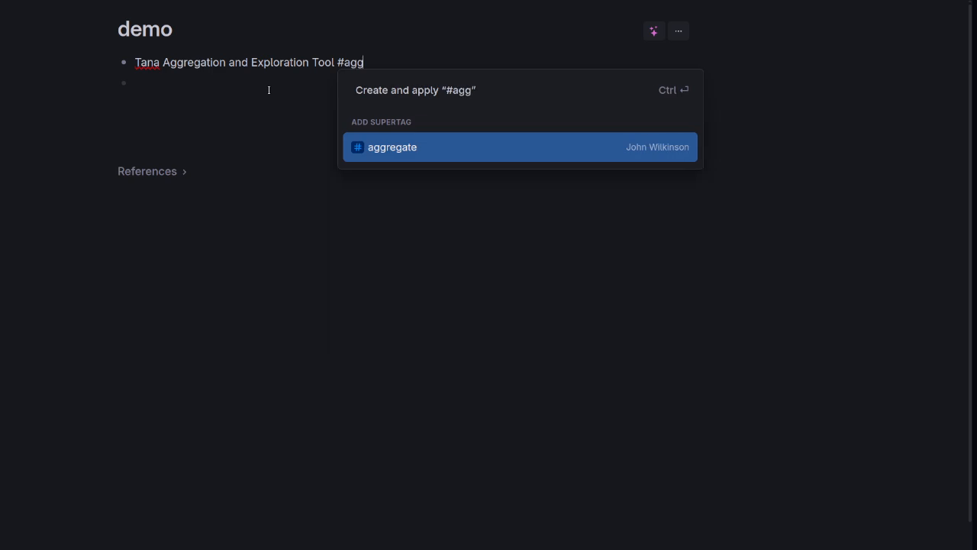
key("Return")
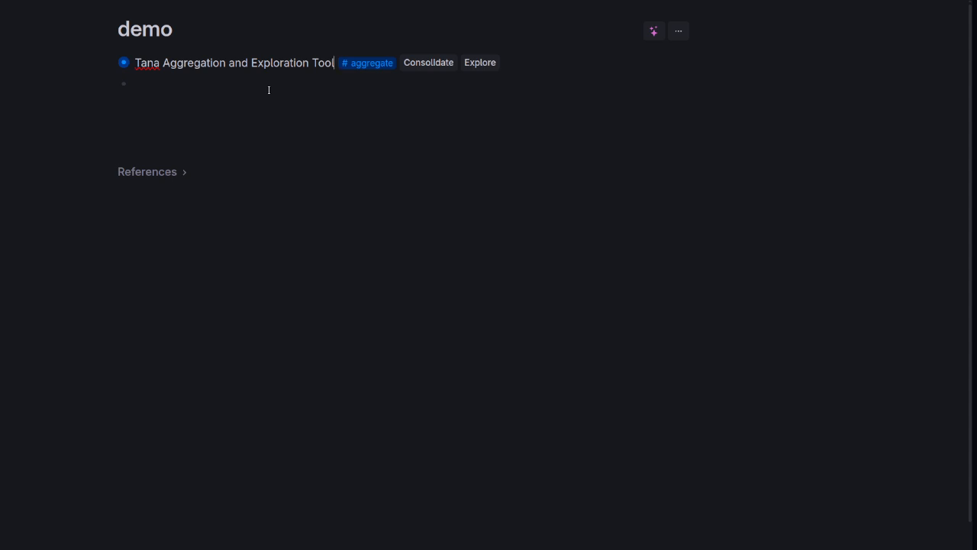
- Record a live transcription describing the tool's aggregate and exploration features in a child node of the aggregate node
left_click(108, 63)
left_click(187, 112)
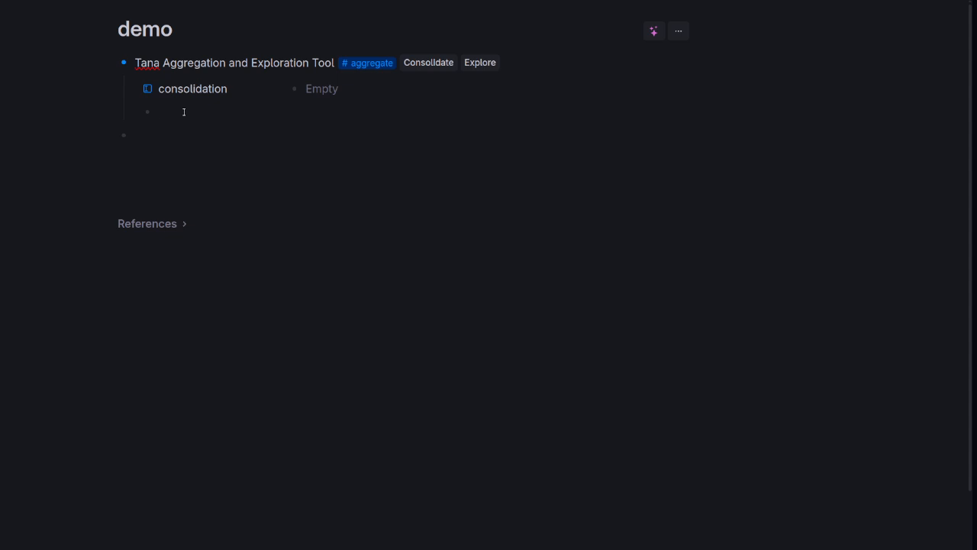
key("ctrl+k")
type("trans")
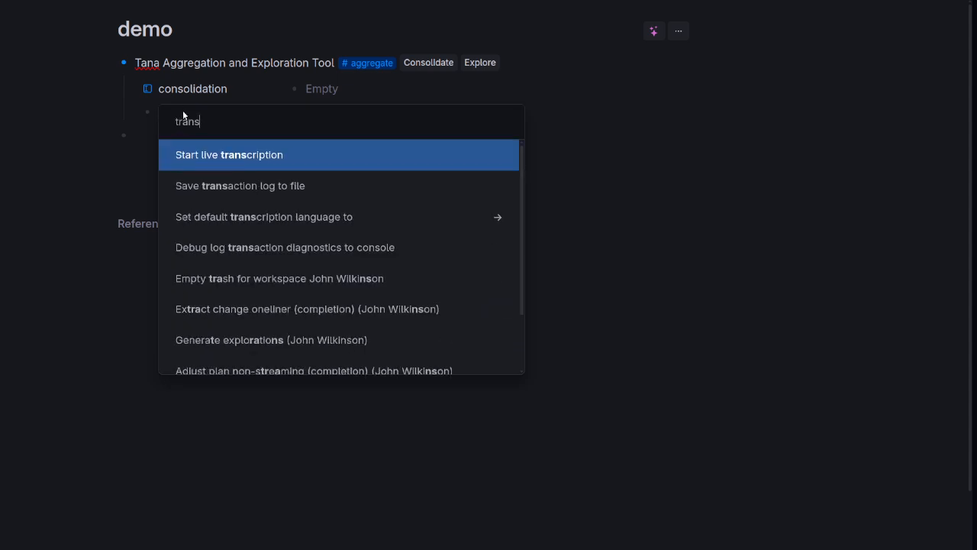
key("Return")
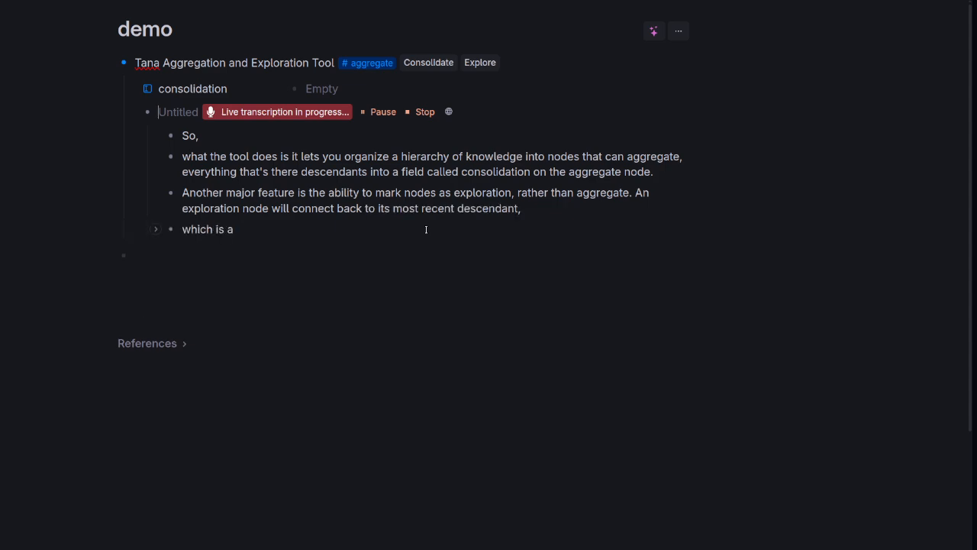
left_click(421, 112)
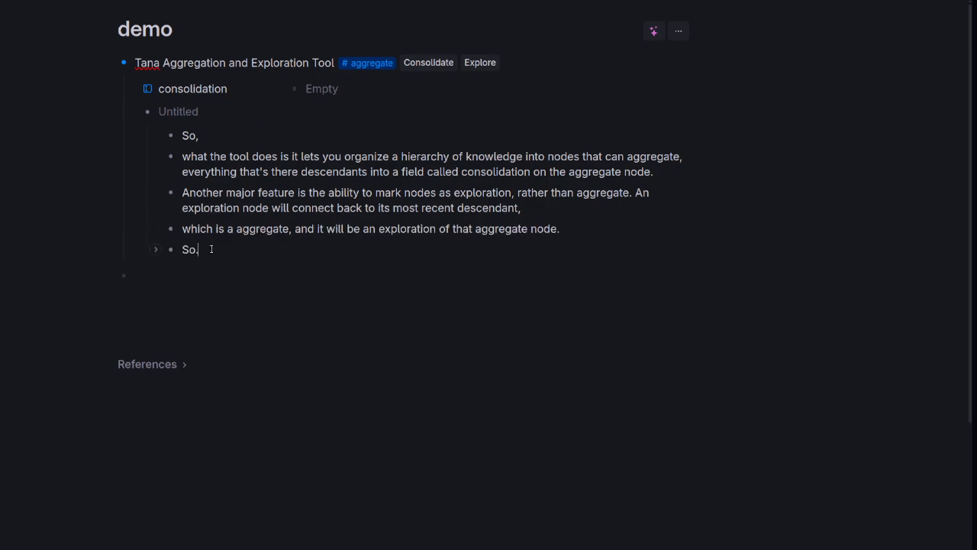
- Delete the stray "So." and "So," bullets from the end and start of the transcript
left_click_drag(199, 250, 173, 255)
key("BackSpace")
key("BackSpace")
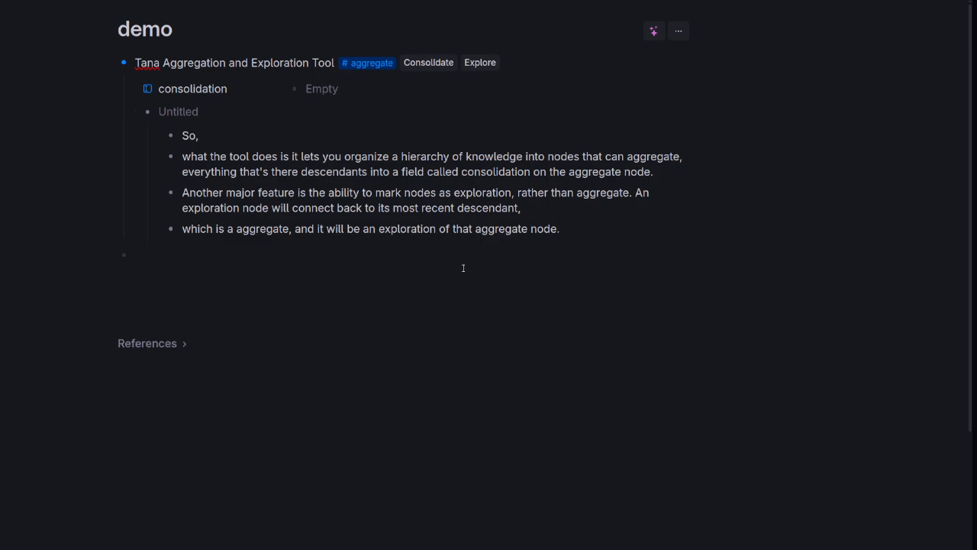
left_click(198, 135)
key("BackSpace")
key("BackSpace")
key("BackSpace")
key("BackSpace")
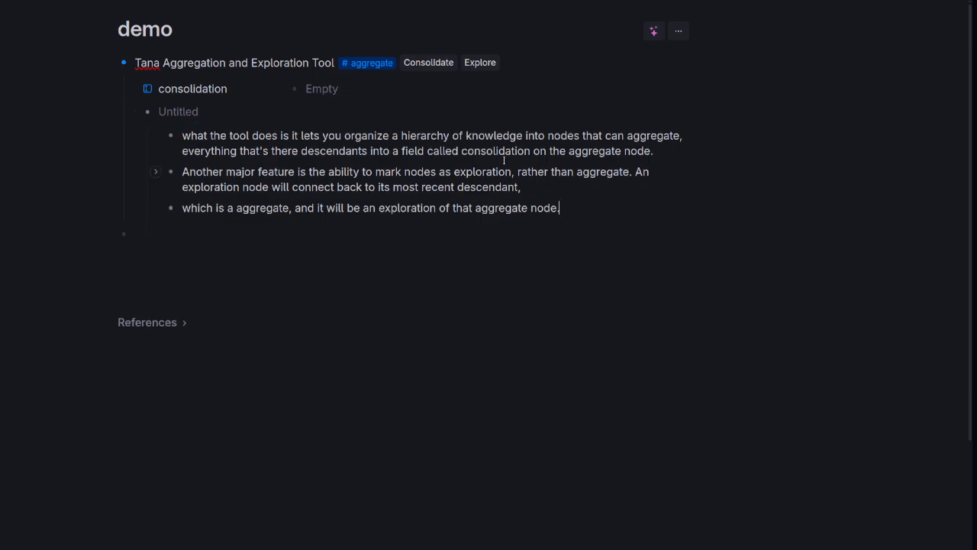
- Consolidate the Tana Aggregation and Exploration Tool node and place its transcribed bullets directly under it, without the untitled parent
left_click(434, 64)
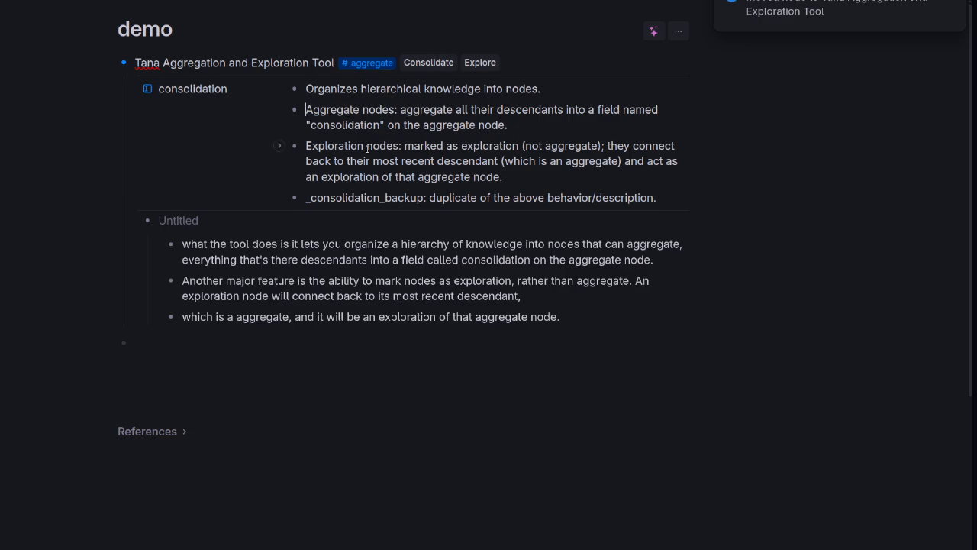
key("ctrl+z")
key("ctrl+z")
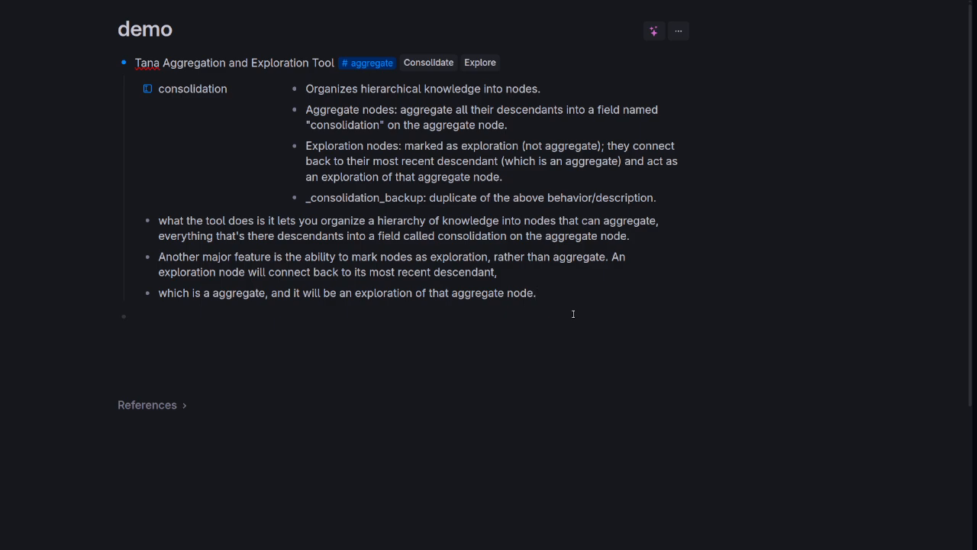
- Add a node "What Tana is and how it works" below the transcribed bullets and tag it as aggregate
key("Return")
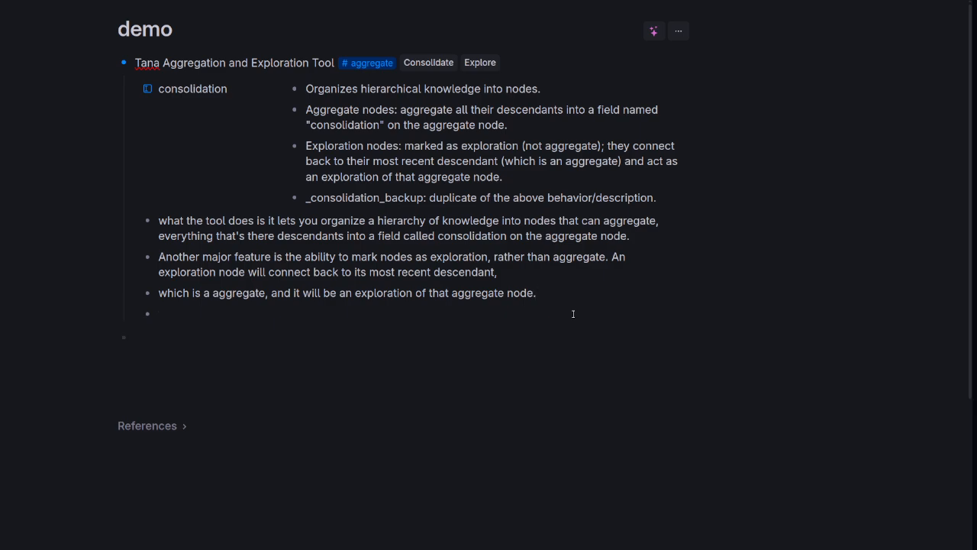
type("H")
key("BackSpace")
type("What Tana is and ")
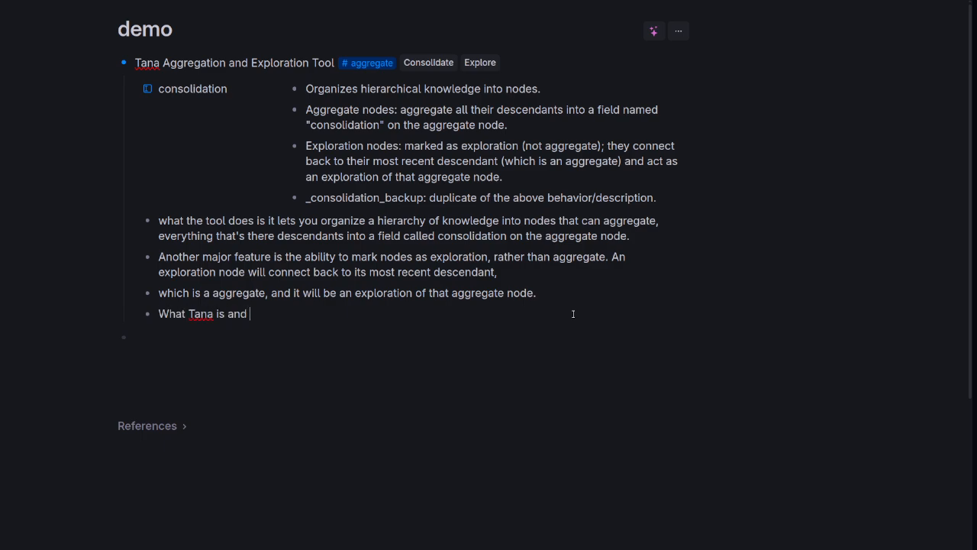
type("how it works # ")
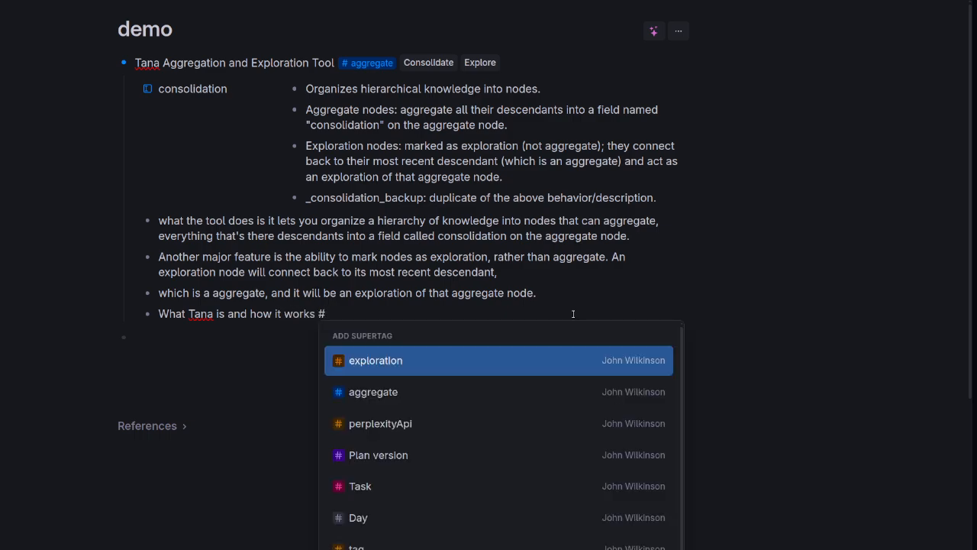
type("agg")
key("Return")
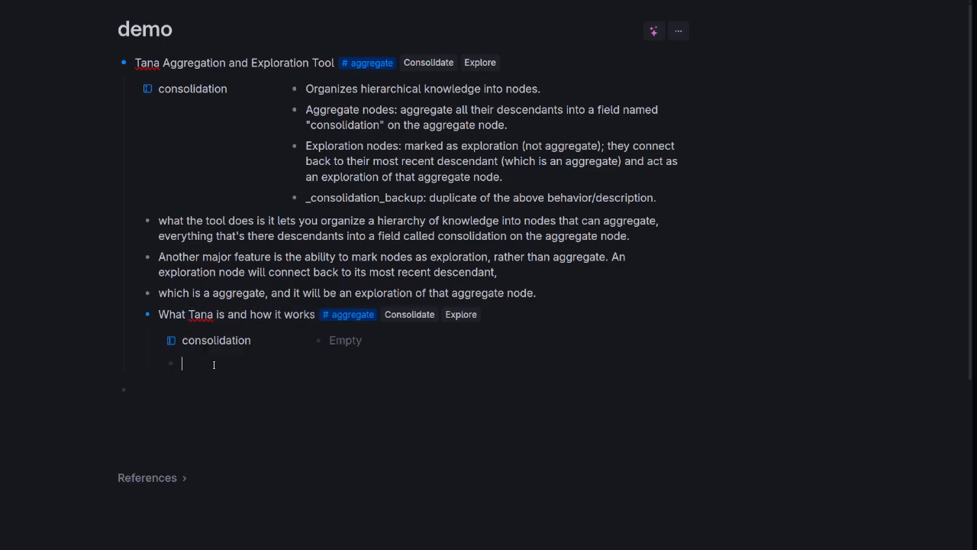
- Record a live transcription describing the Tana platform under "What Tana is and how it works" and consolidate that node
key("ctrl+k")
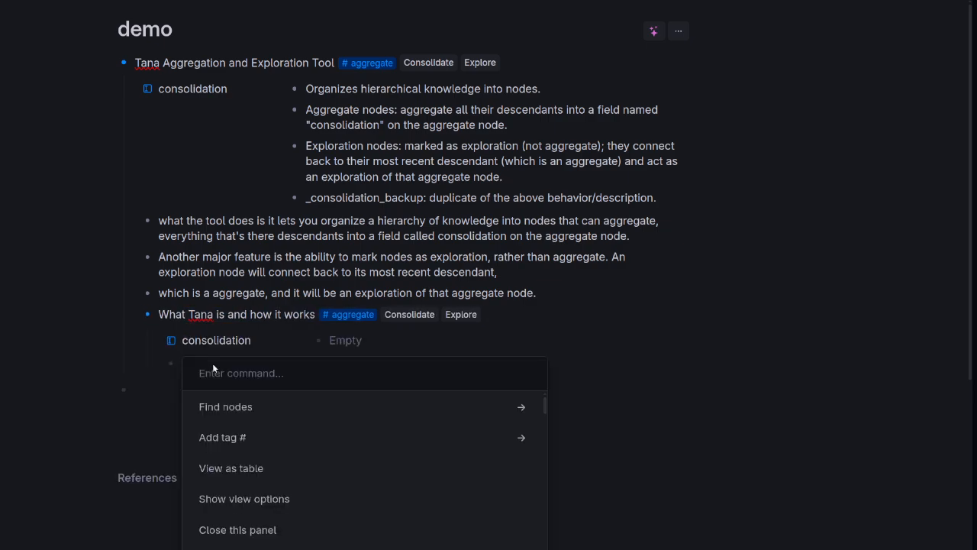
type("tran")
key("Return")
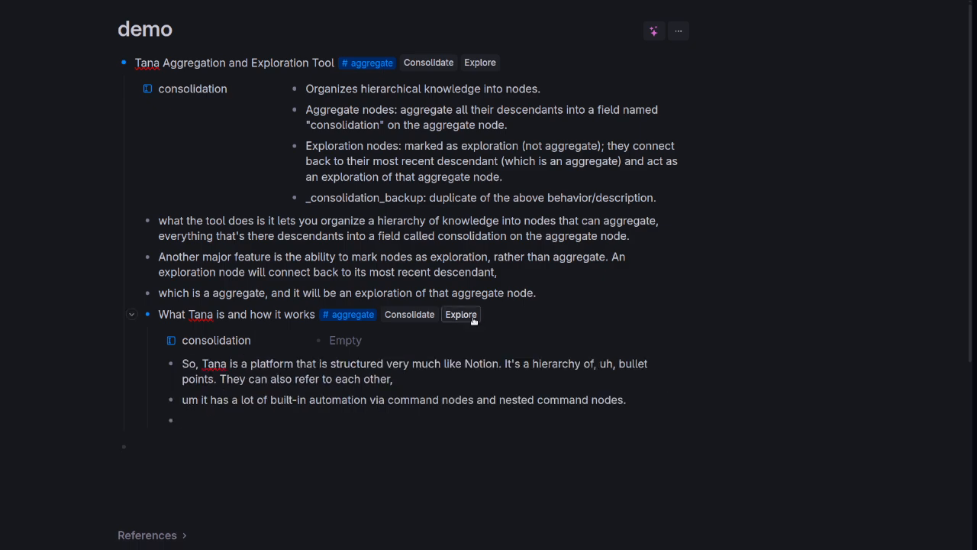
left_click(405, 315)
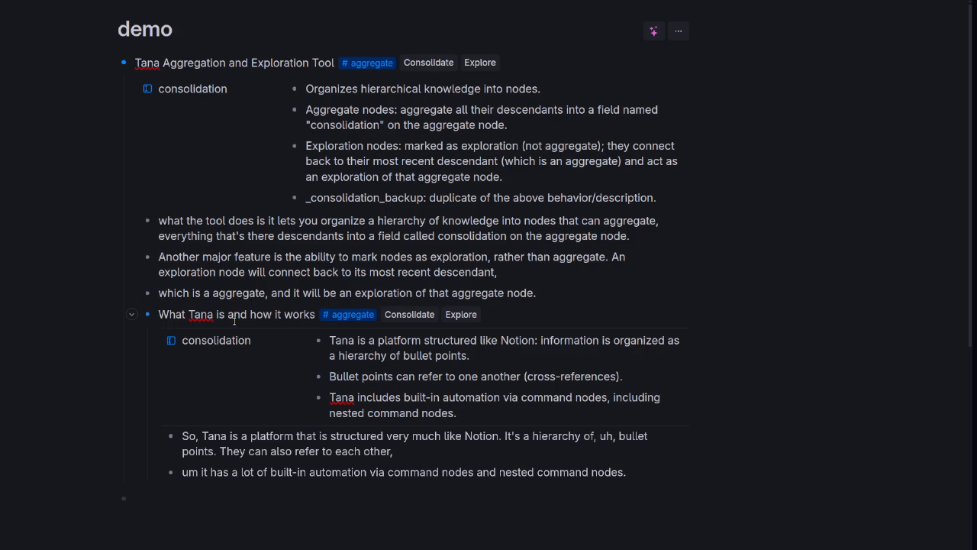
- Generate explorations for "What Tana is and how it works" and cancel the one about the bullet point system improving workflow
left_click(462, 313)
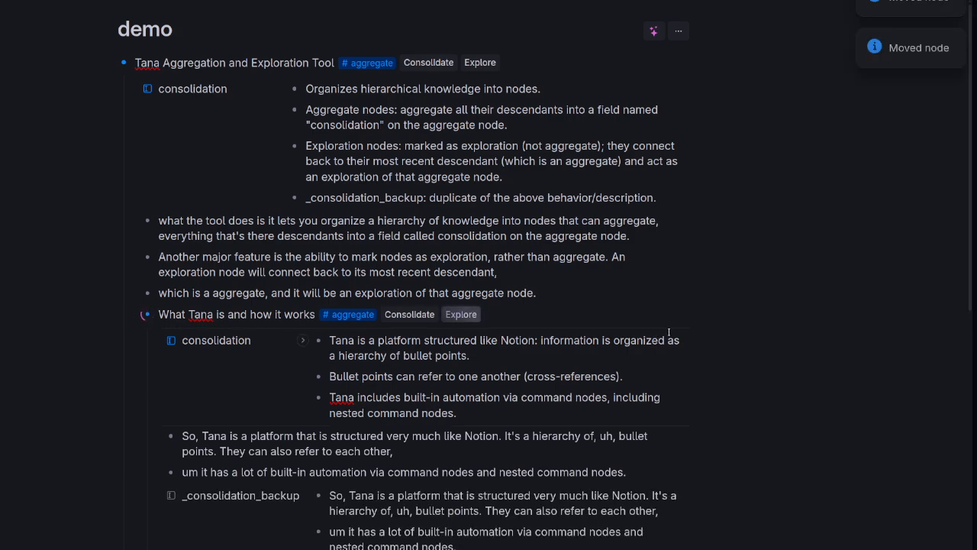
scroll(688, 321, "down", 3)
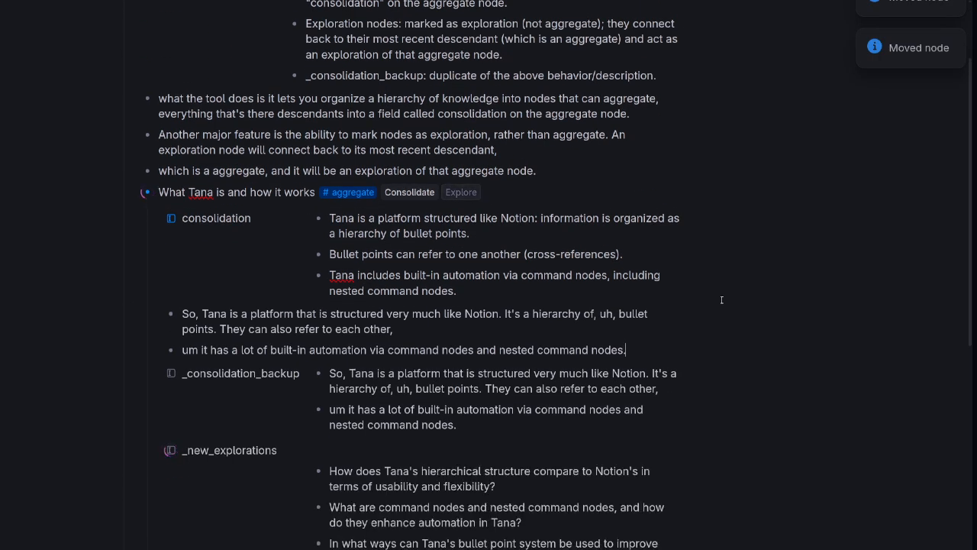
scroll(496, 365, "down", 1)
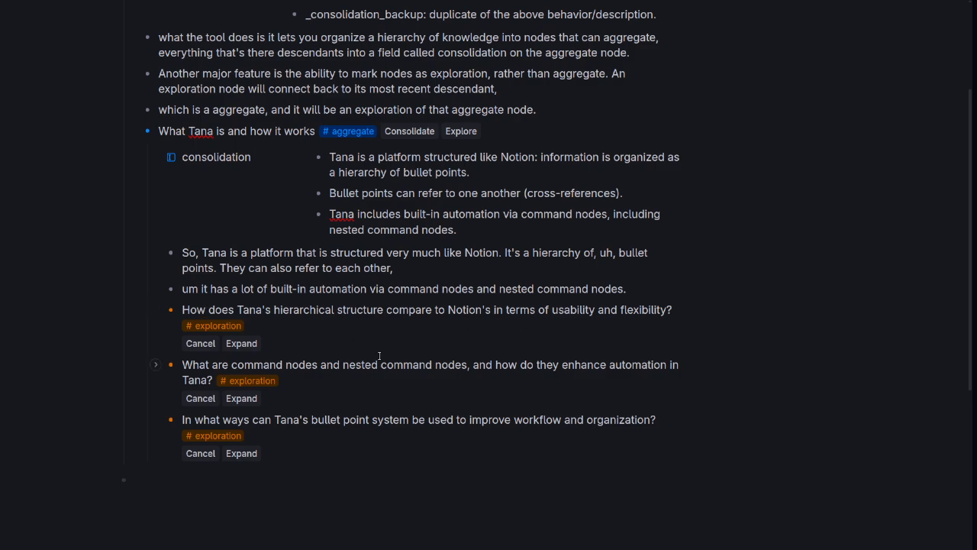
scroll(355, 336, "down", 3)
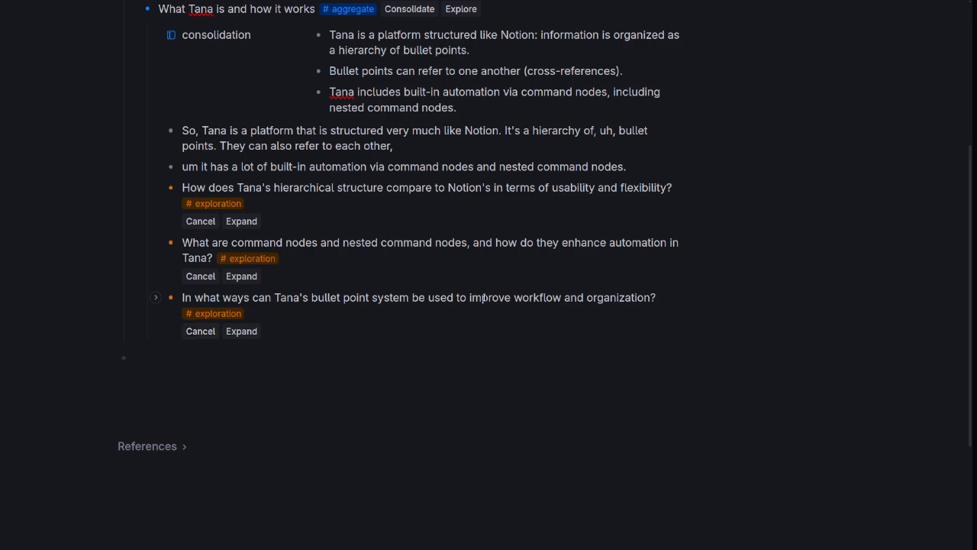
left_click(198, 332)
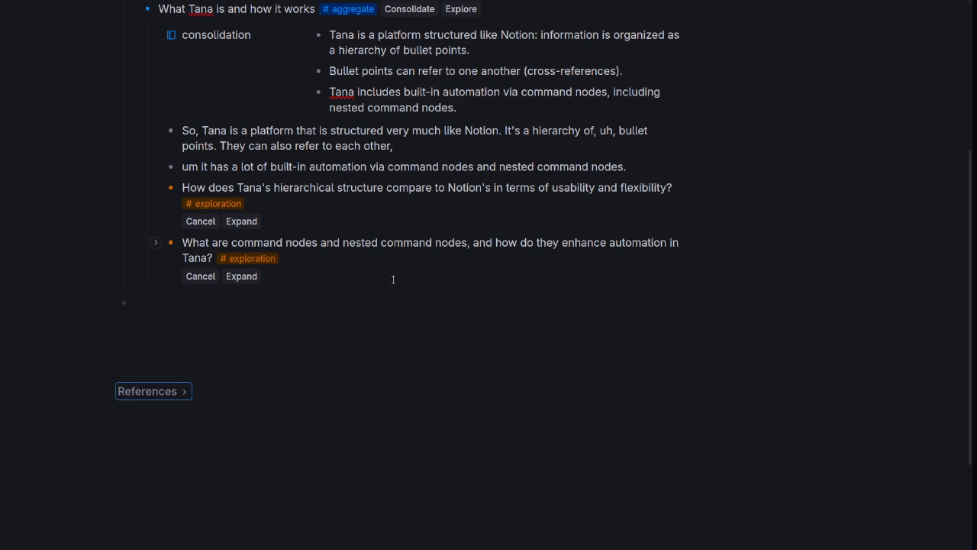
- Generate more explorations for the same node and cancel the one about built-in automations affecting workflow efficiency
scroll(392, 275, "up", 3)
left_click(461, 191)
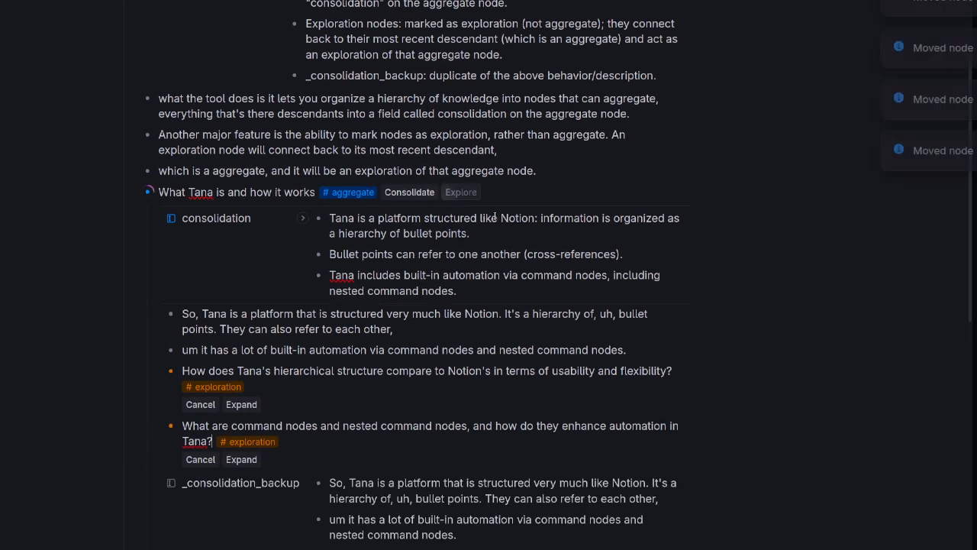
scroll(304, 314, "down", 3)
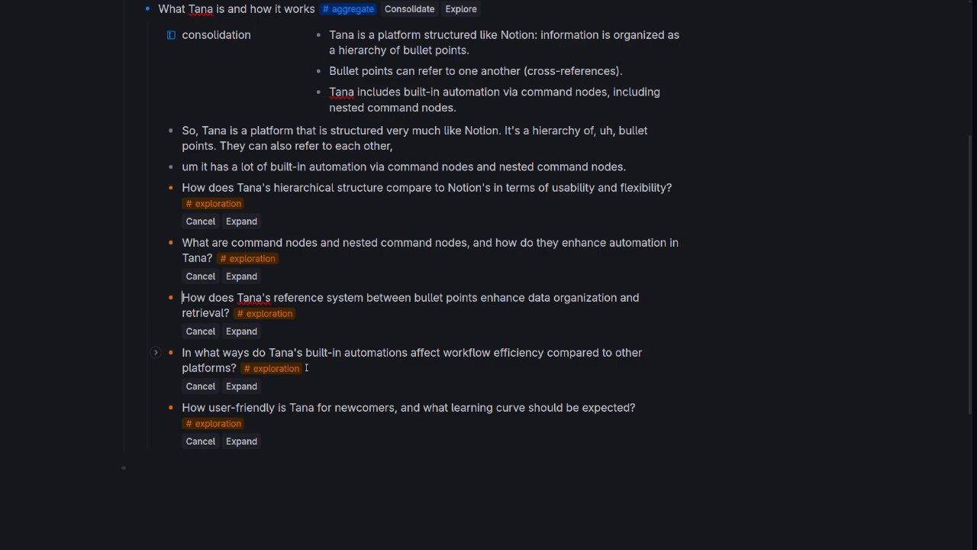
left_click(199, 386)
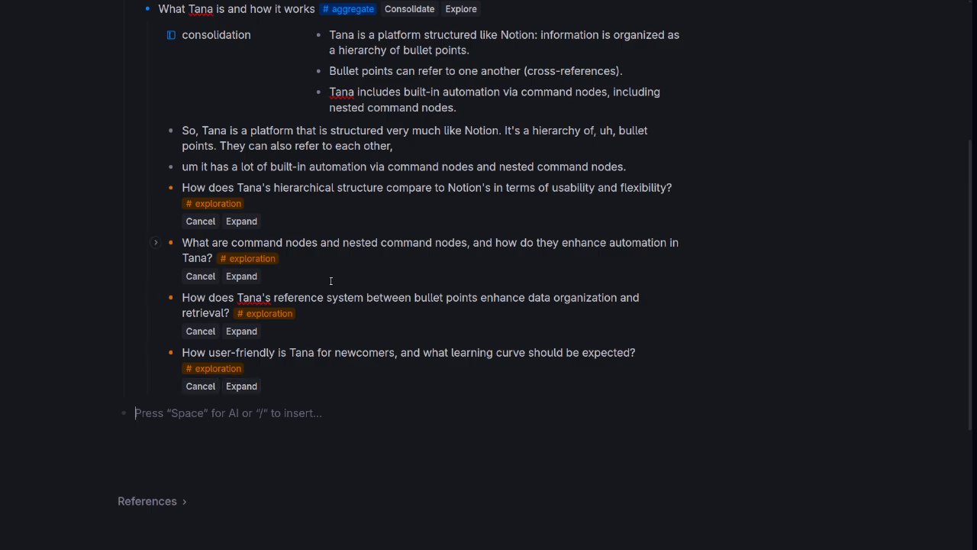
- Expand the exploration comparing Tana's hierarchical structure to Notion's with AI and review its answer and summary table
scroll(331, 281, "up", 1)
left_click(245, 287)
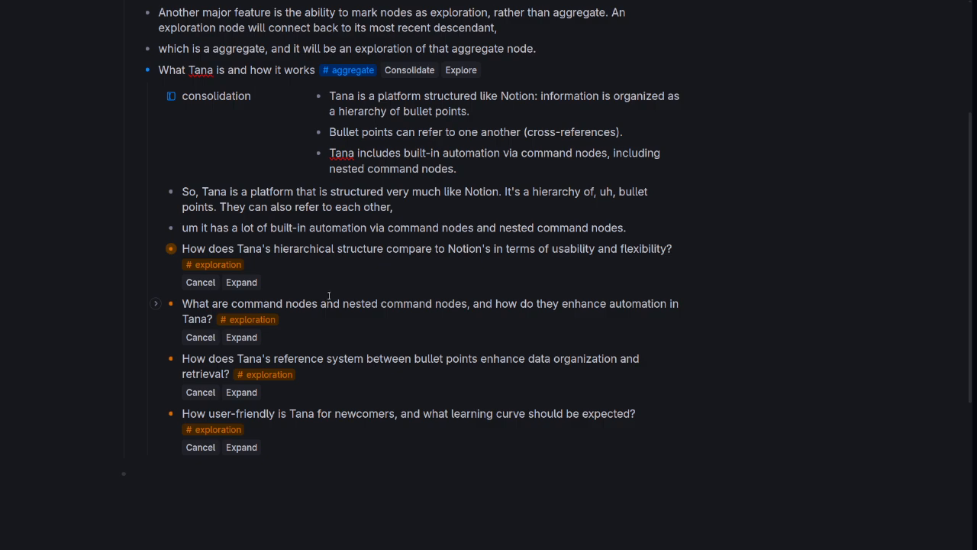
left_click(155, 249)
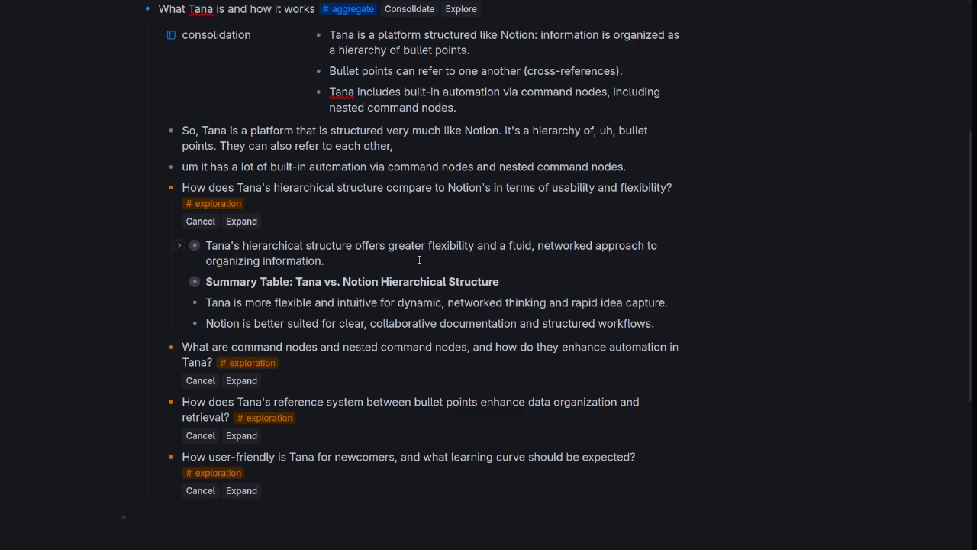
left_click(179, 280)
left_click(203, 306)
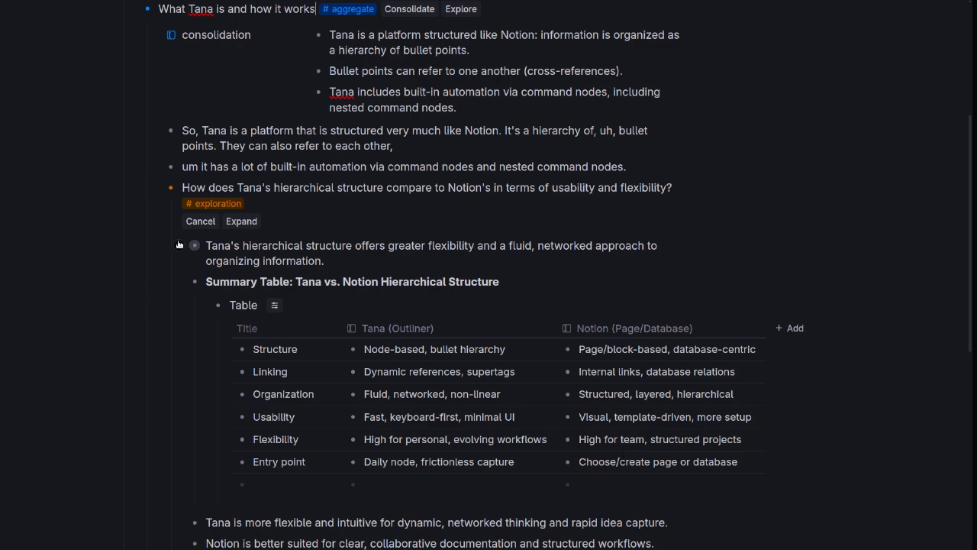
left_click(155, 189)
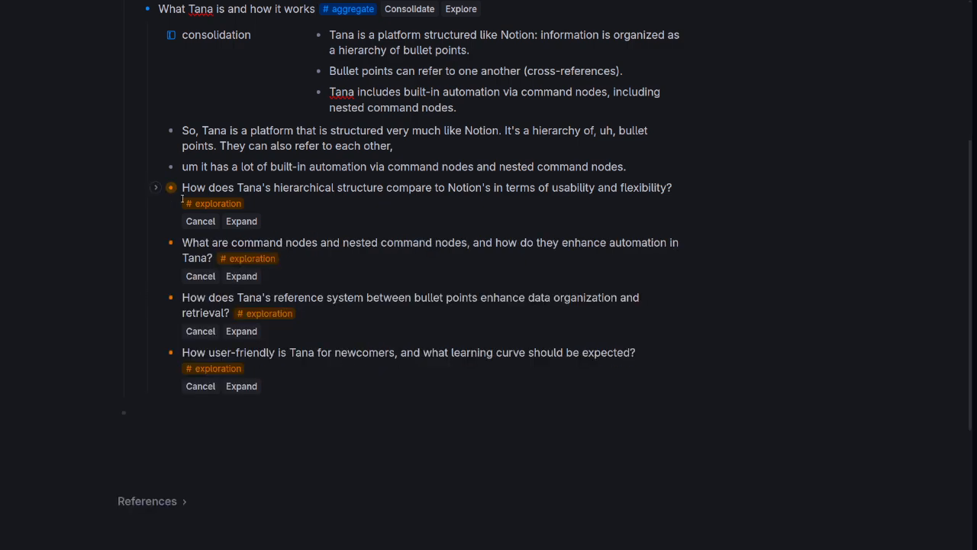
- Cancel the exploration about user-friendliness for newcomers and expand the one about Tana's reference system between bullet points
left_click(193, 386)
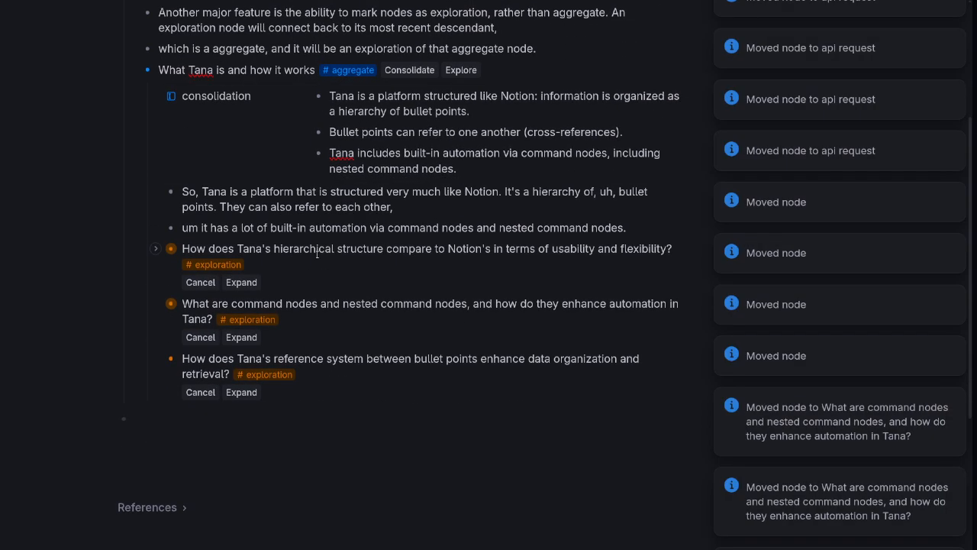
left_click(242, 392)
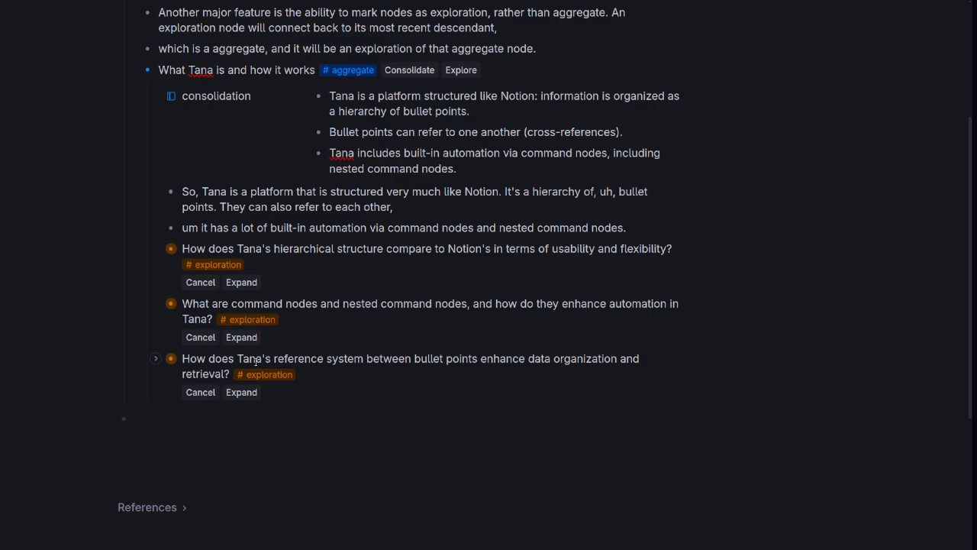
left_click(156, 359)
left_click(157, 360)
- Consolidate "What Tana is and how it works" again to include the expanded explorations
scroll(320, 361, "up", 1)
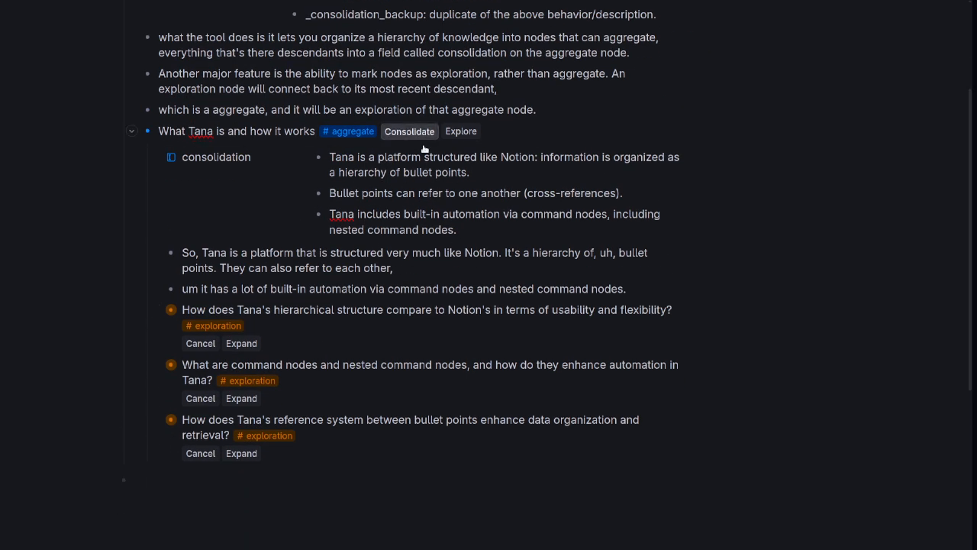
left_click(423, 143)
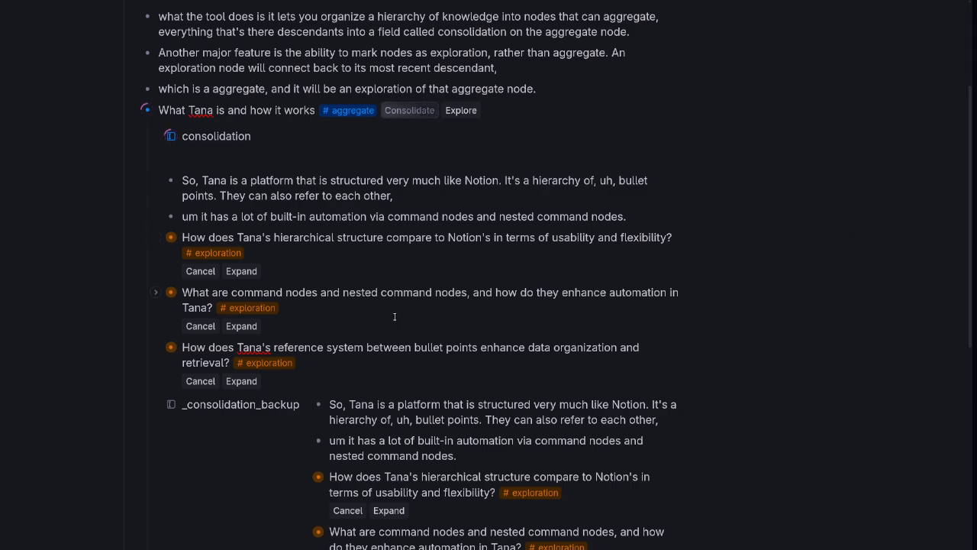
- Review the refreshed consolidation of "What Tana is and how it works", checking the details under its comparison, supertags and outliner bullets
scroll(395, 318, "up", 1)
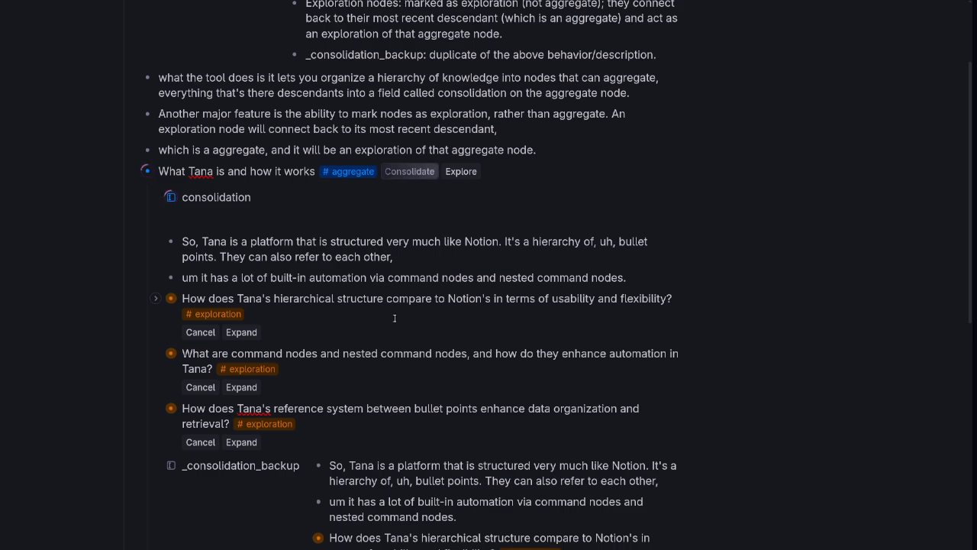
left_click(304, 308)
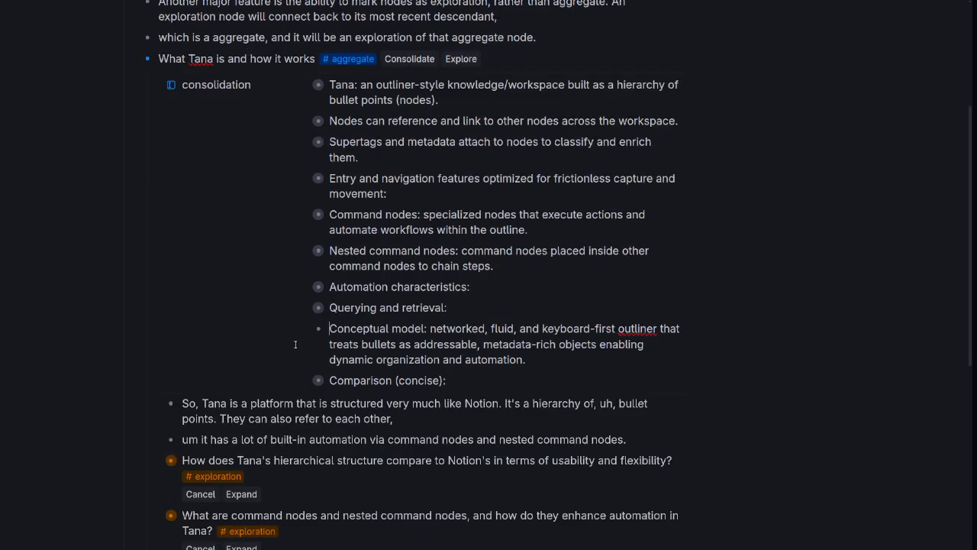
left_click(304, 380)
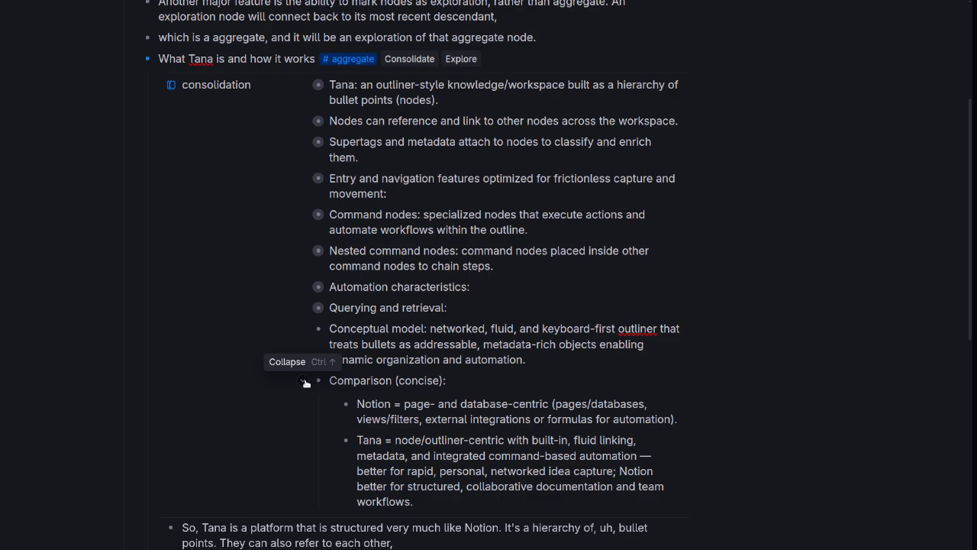
left_click(304, 380)
left_click(306, 345)
left_click(304, 142)
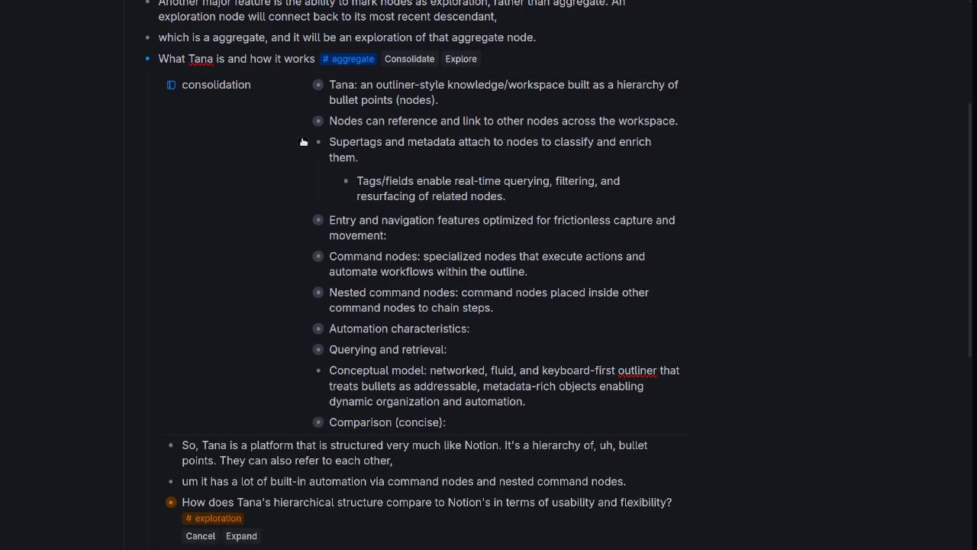
left_click(304, 142)
left_click(303, 85)
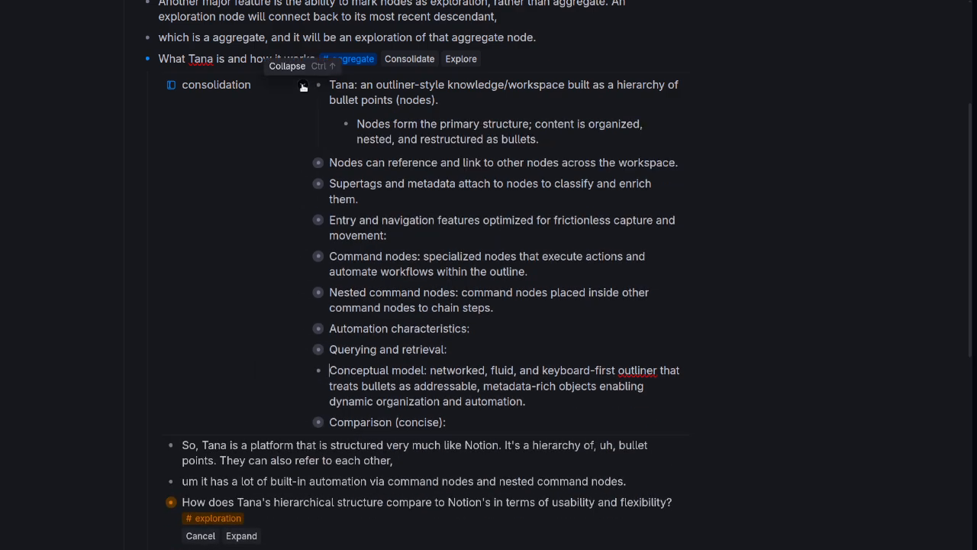
left_click(303, 84)
- Collapse "What Tana is and how it works" and consolidate the parent node "Tana Aggregation and Exploration Tool"
scroll(675, 206, "up", 3)
scroll(675, 206, "up", 3)
scroll(458, 244, "down", 2)
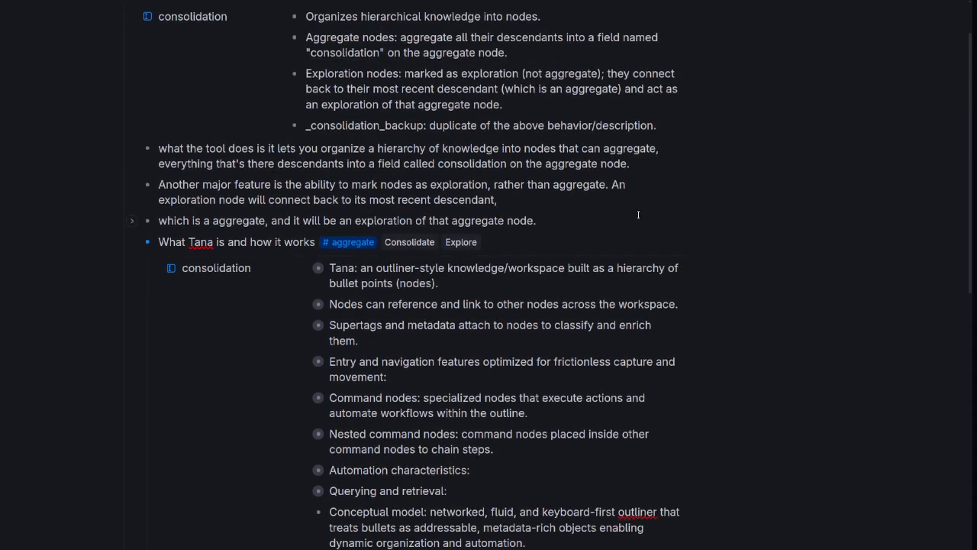
scroll(486, 292, "down", 5)
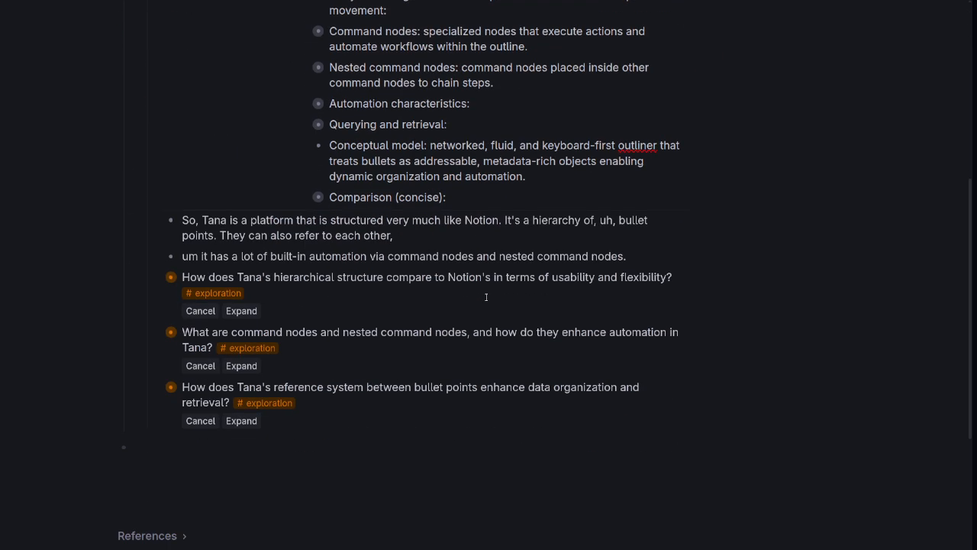
scroll(486, 291, "up", 4)
scroll(490, 263, "up", 3)
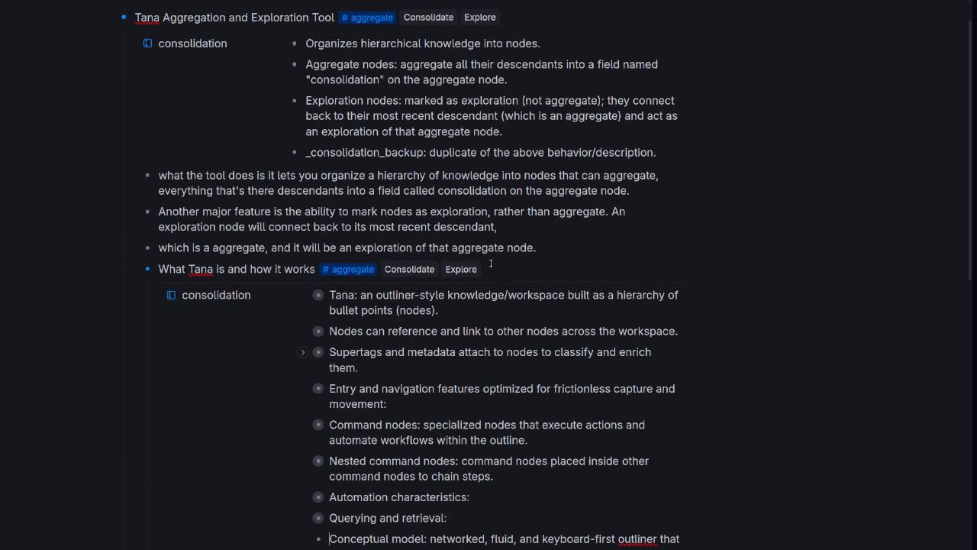
left_click(134, 303)
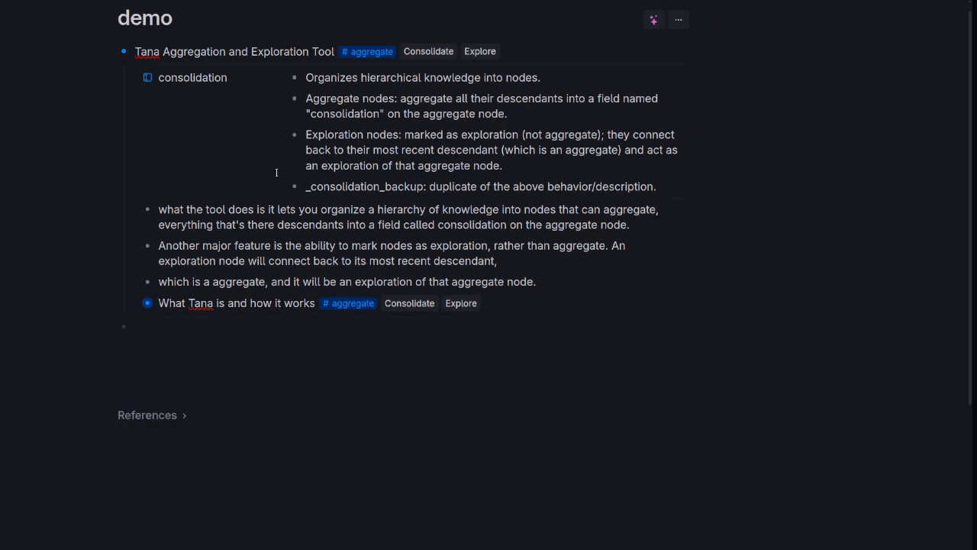
left_click(444, 51)
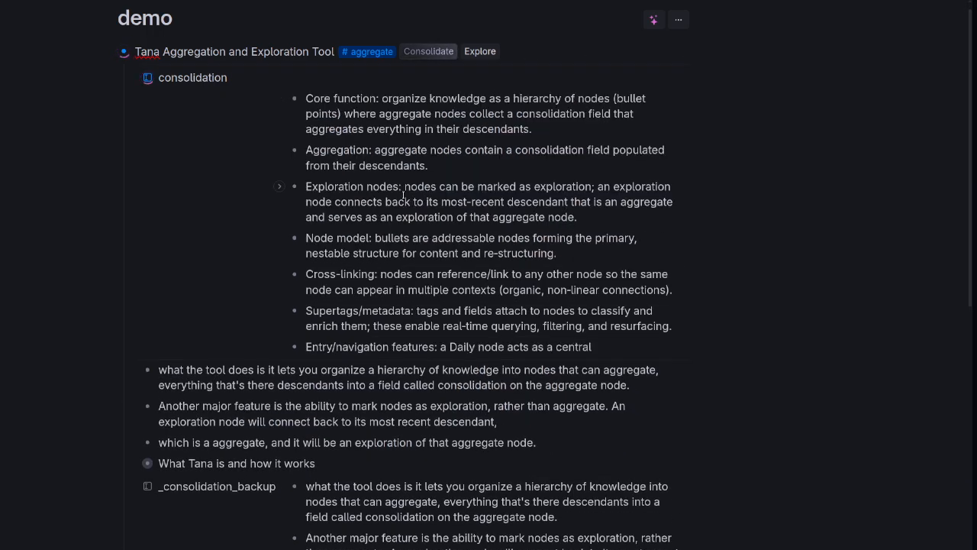
- Read through the parent node's new consolidation, from core function to comparative suitability, and compare it with the notes and aggregate node beneath
scroll(404, 191, "down", 3)
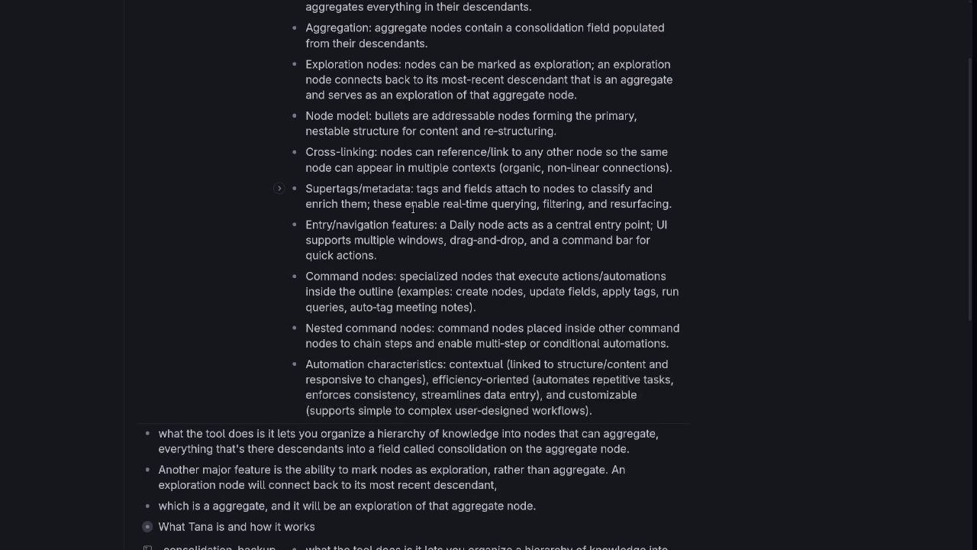
scroll(413, 209, "down", 2)
scroll(413, 209, "down", 2)
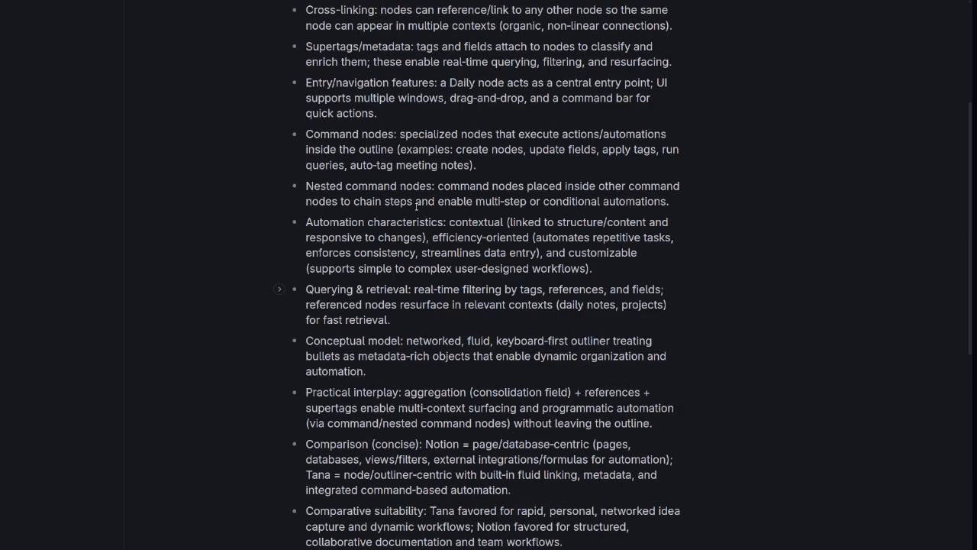
scroll(414, 214, "up", 5)
scroll(417, 219, "down", 2)
scroll(416, 219, "down", 10)
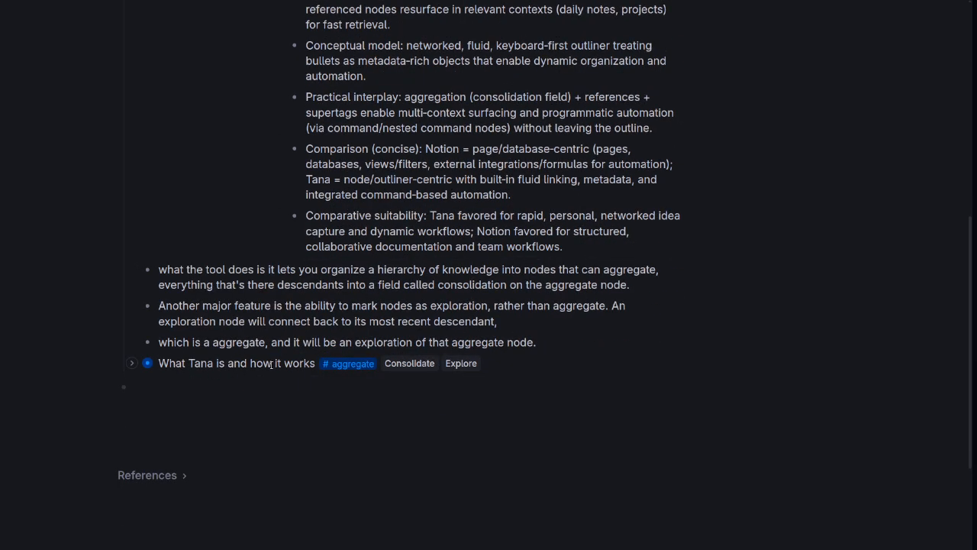
scroll(375, 262, "up", 15)
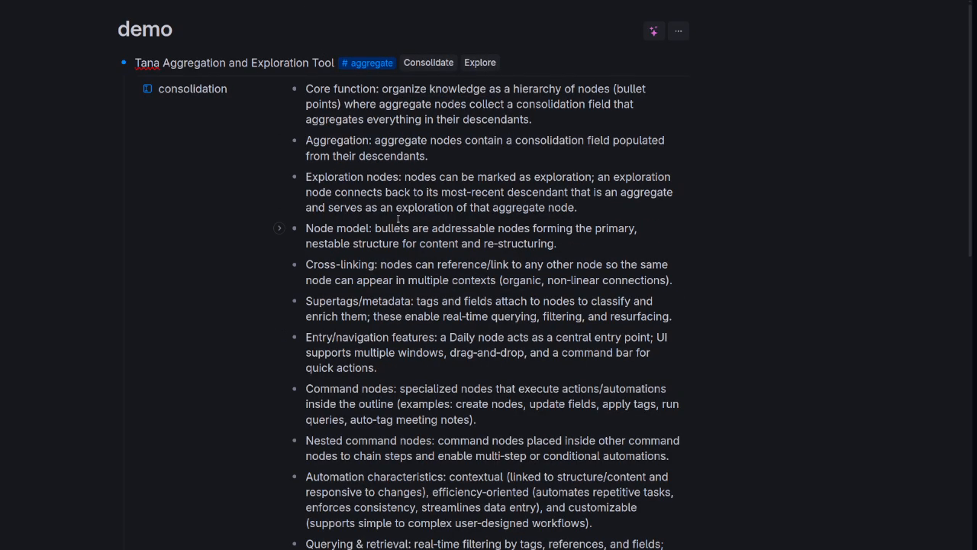
scroll(398, 219, "down", 15)
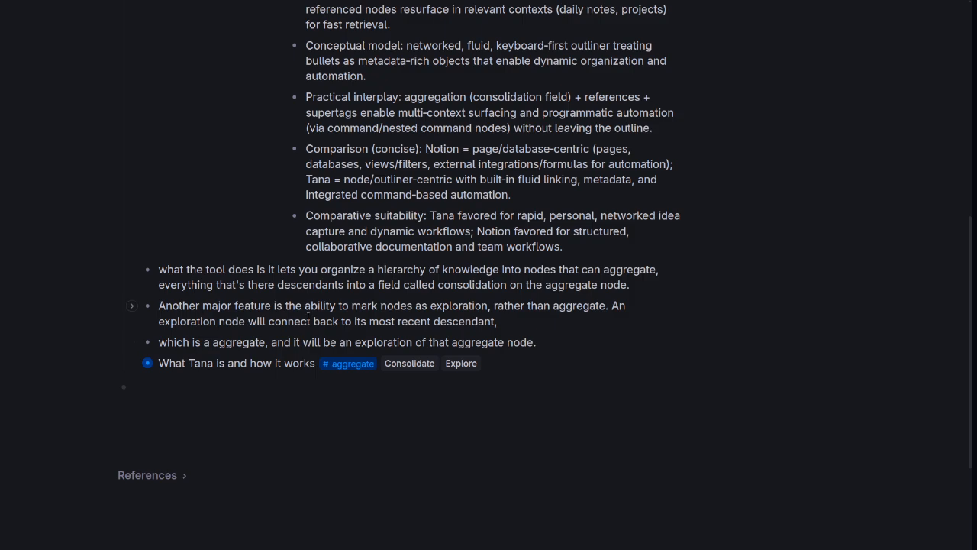
scroll(313, 313, "up", 15)
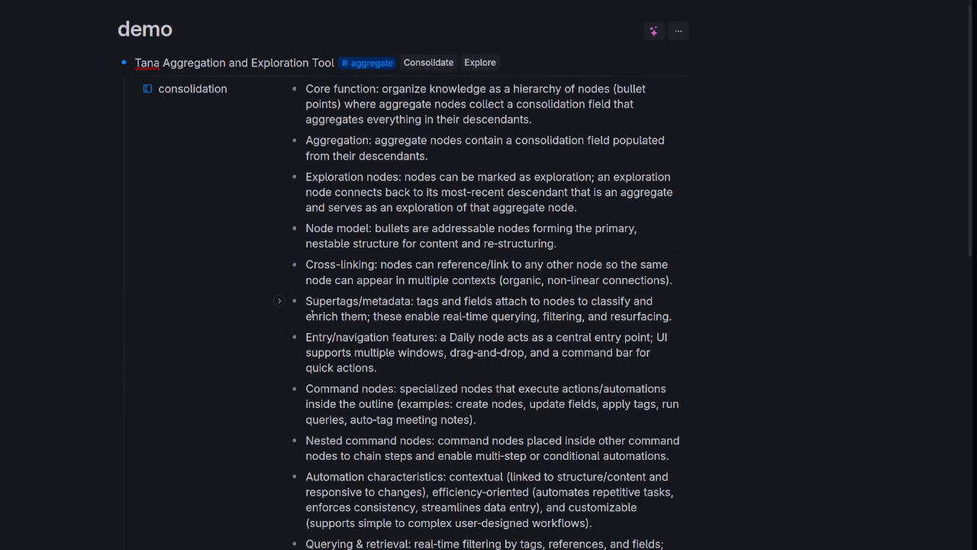
scroll(247, 289, "down", 5)
scroll(247, 288, "up", 6)
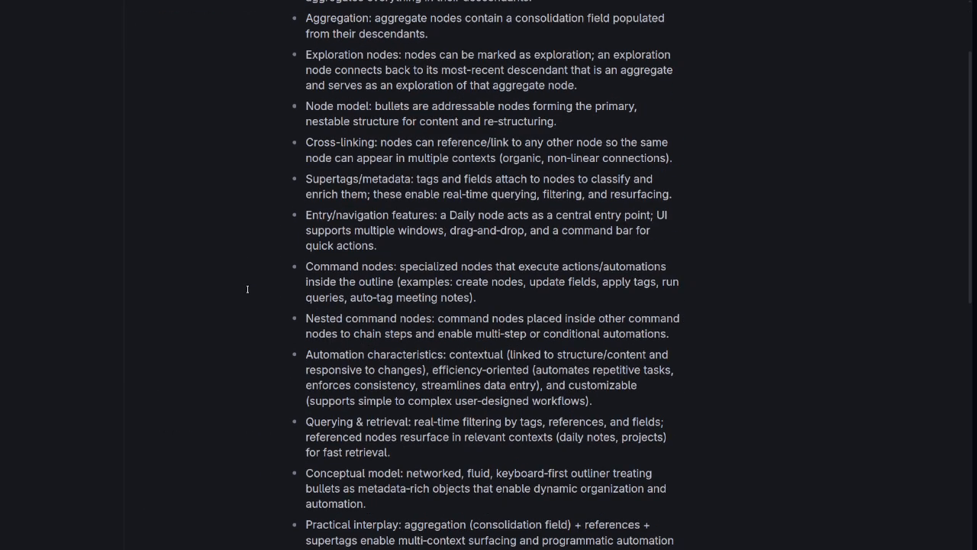
scroll(486, 264, "down", 5)
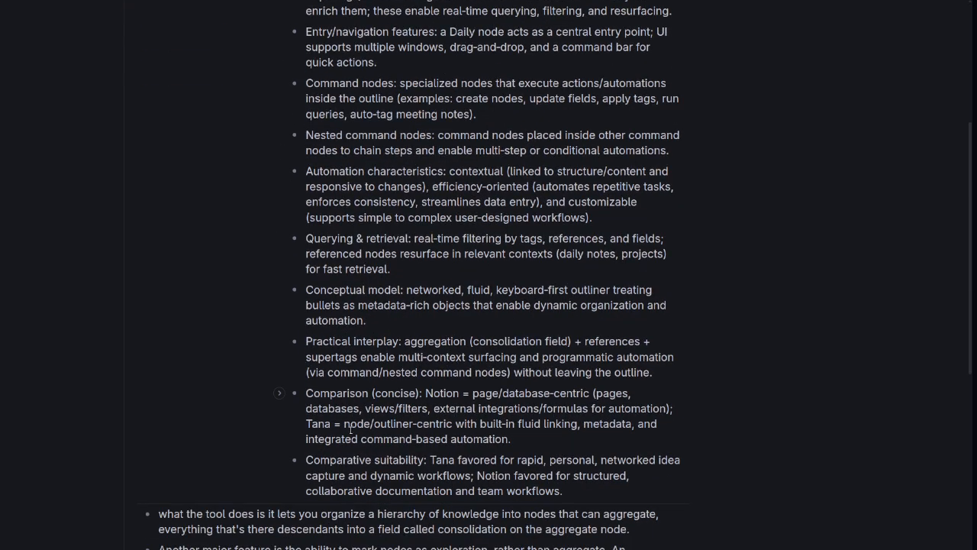
scroll(469, 383, "up", 5)
scroll(471, 308, "down", 5)
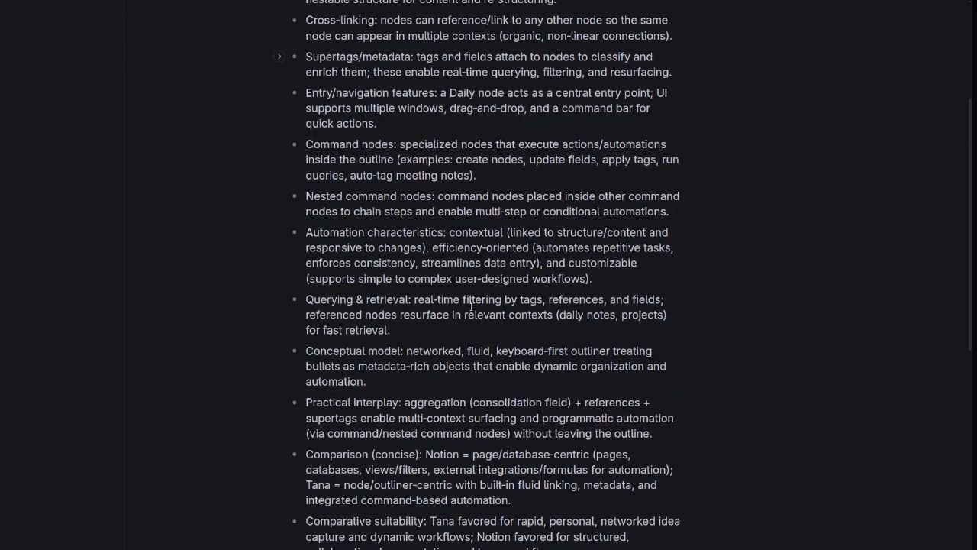
scroll(471, 308, "up", 5)
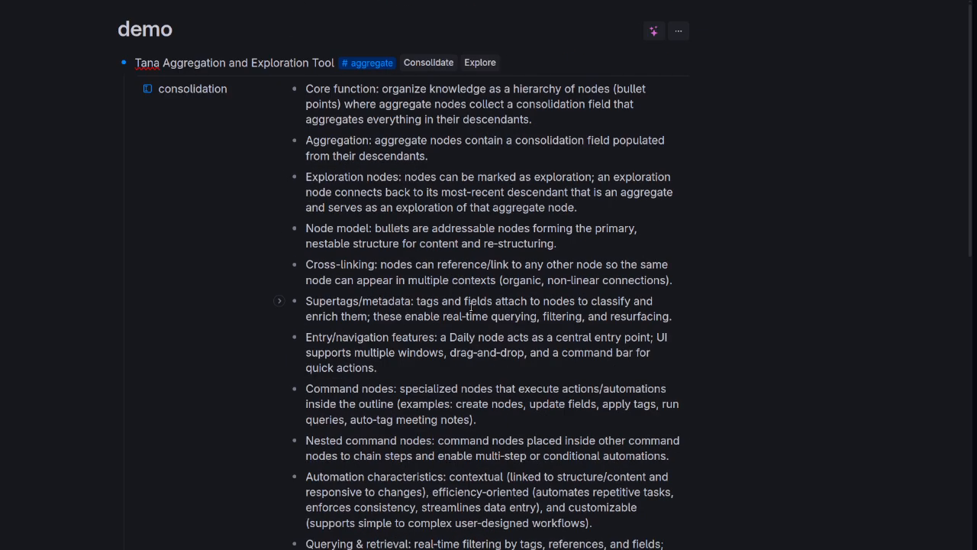
scroll(471, 307, "down", 6)
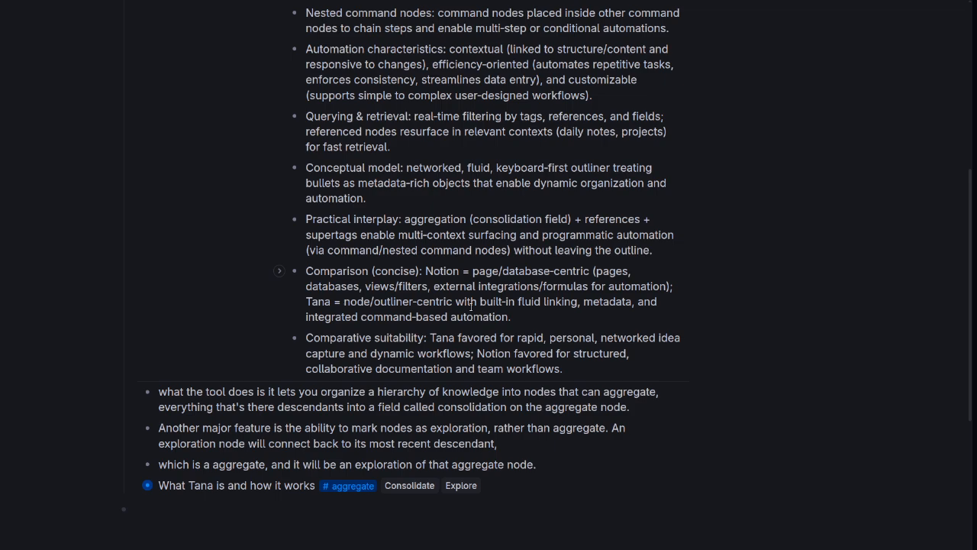
scroll(471, 304, "up", 6)
scroll(471, 307, "down", 6)
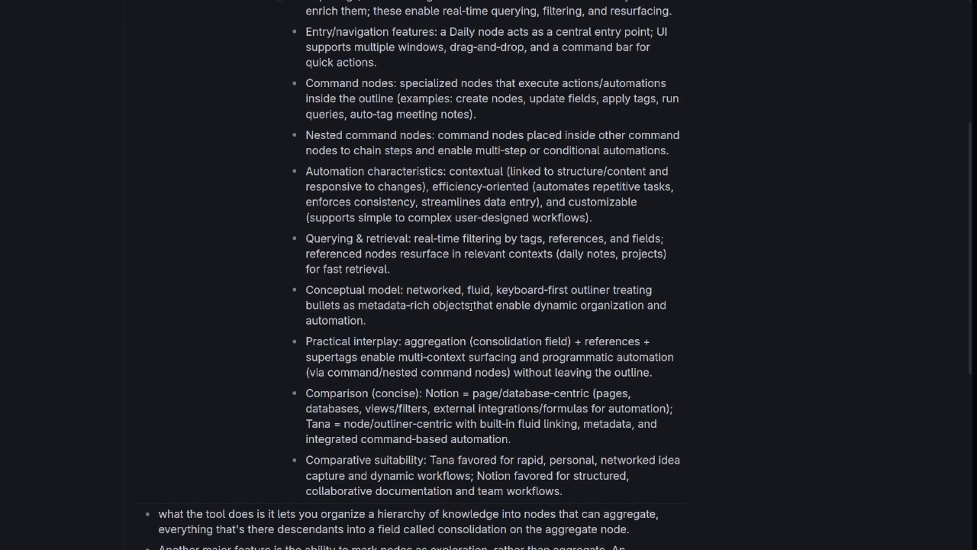
- Add a node "Tana Aggregation and Exploration Tool features" above "What Tana is and how it works" and tag it #aggregate
key("Return")
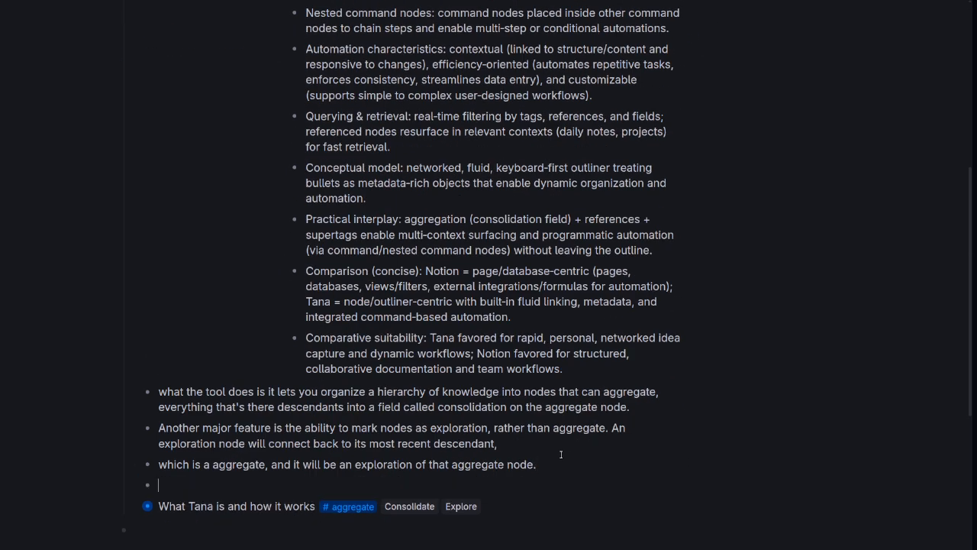
scroll(437, 500, "up", 1)
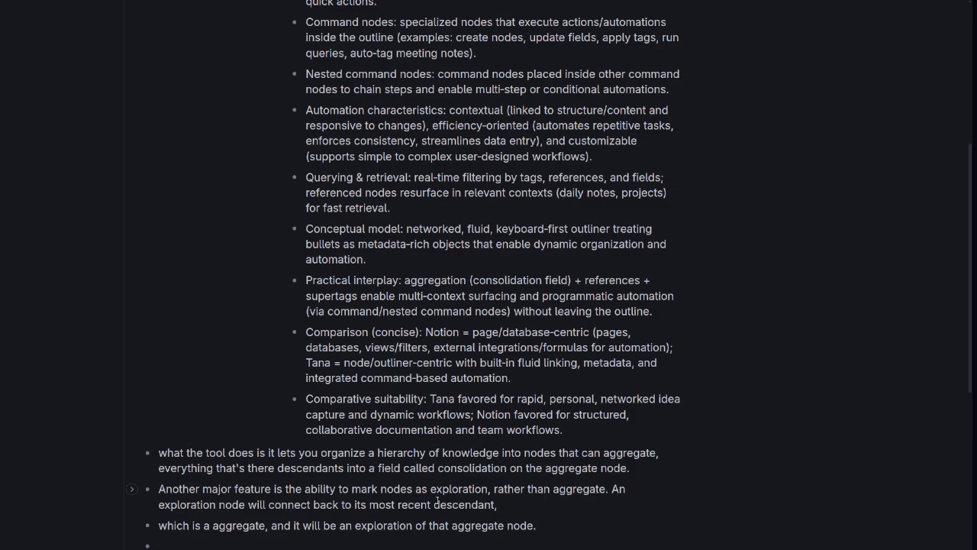
scroll(437, 500, "up", 5)
scroll(181, 361, "down", 8)
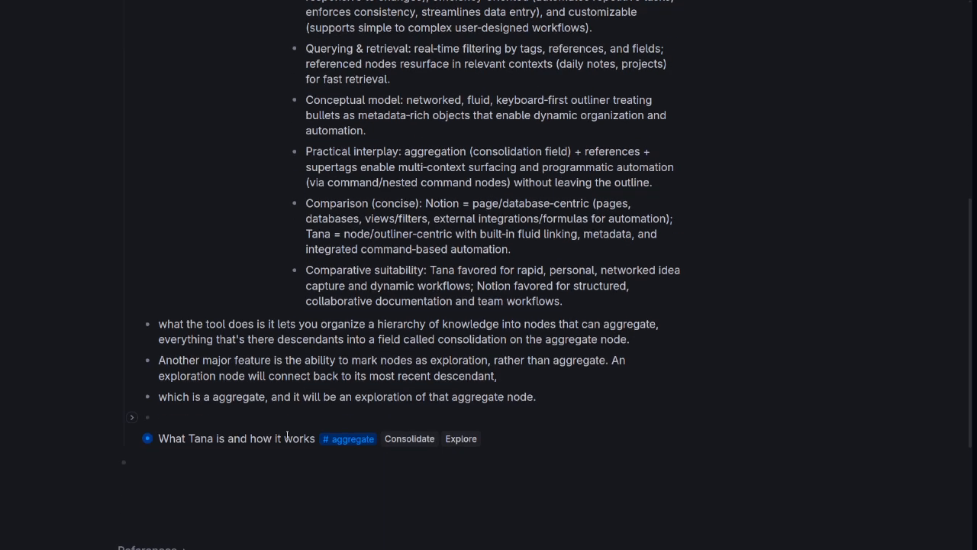
left_click(181, 361)
type("Tana Aggregation and Exploration Tool")
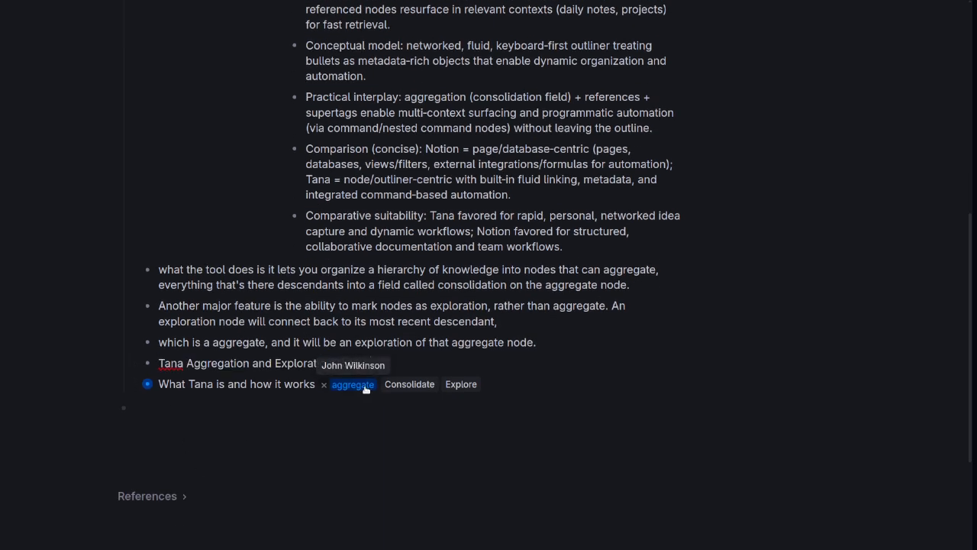
type("features")
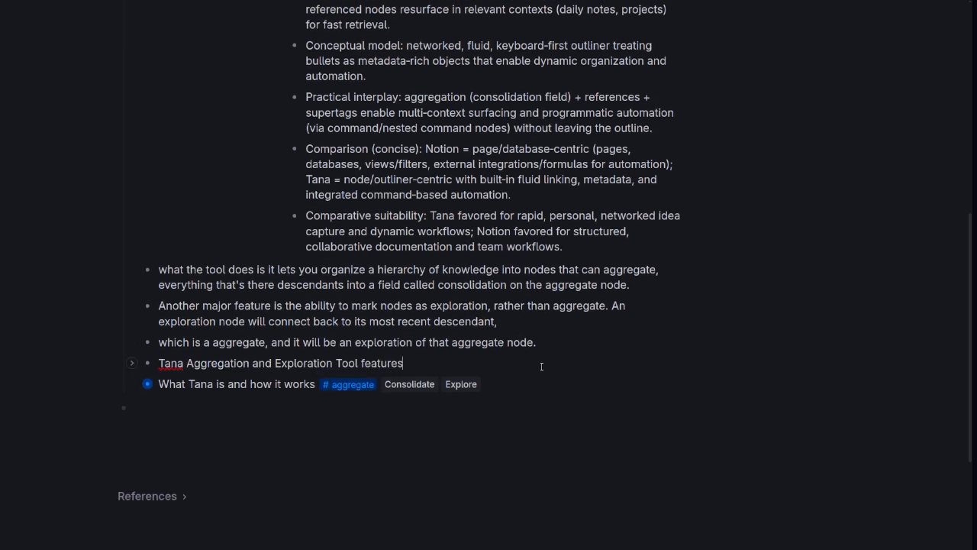
type(" #agg")
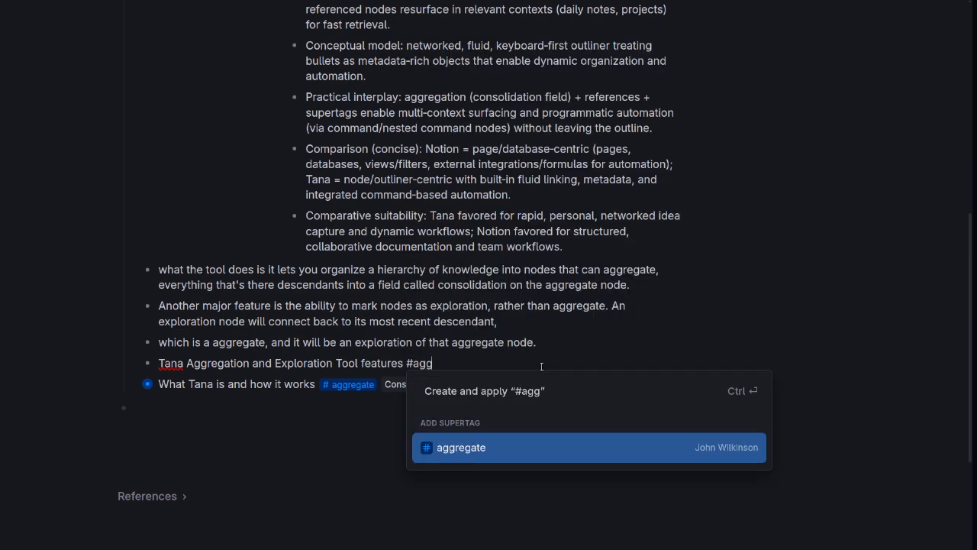
key("Return")
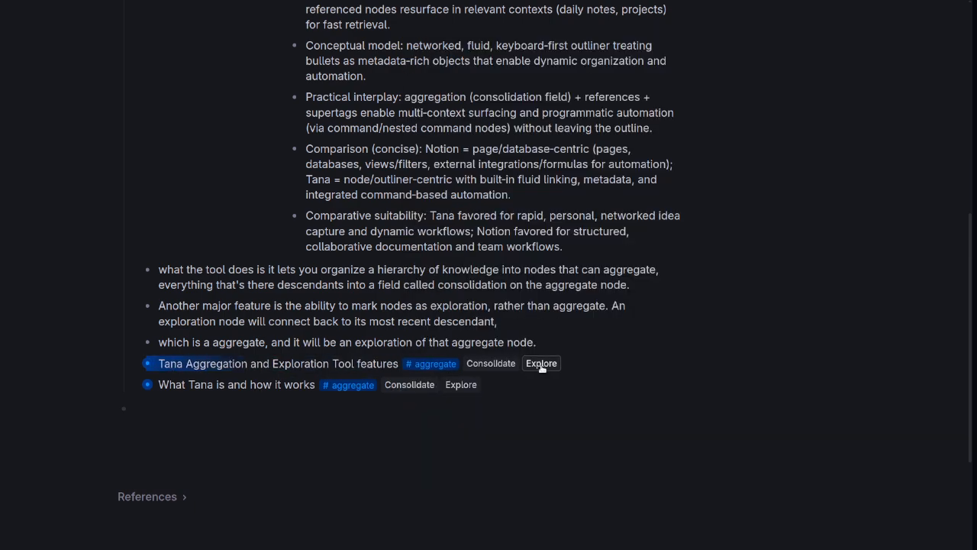
- Expand the new features node and move the three notes describing the tool into it
left_click(132, 363)
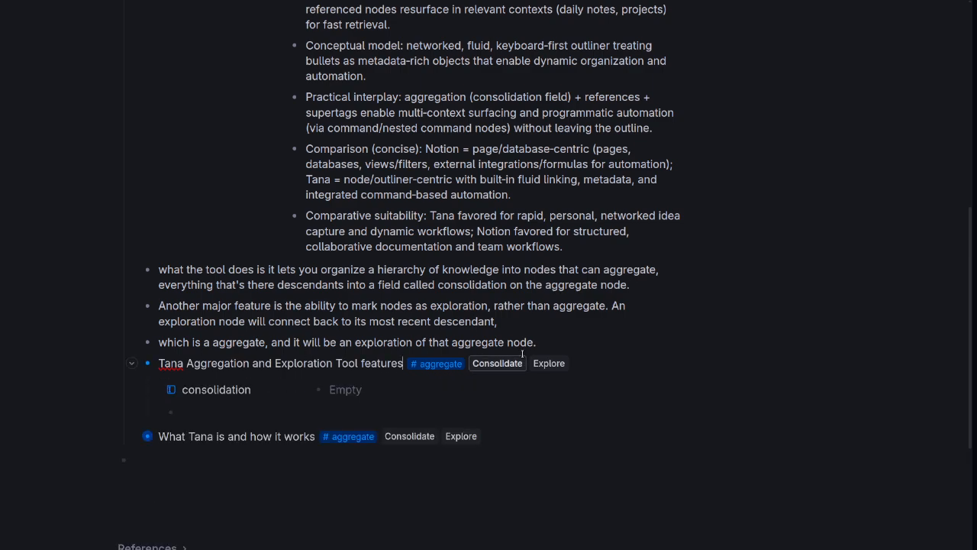
left_click_drag(552, 344, 211, 410)
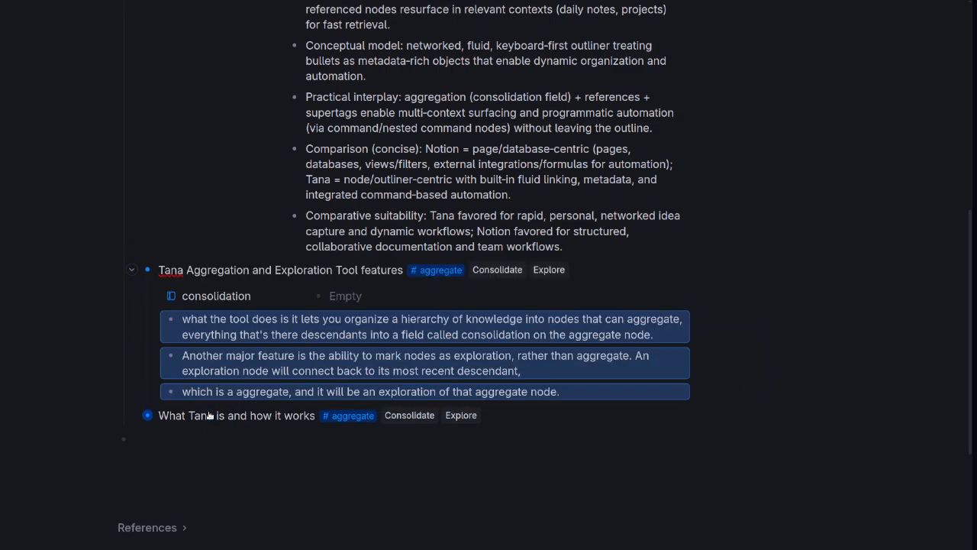
left_click(134, 272)
left_click(134, 272)
left_click(133, 272)
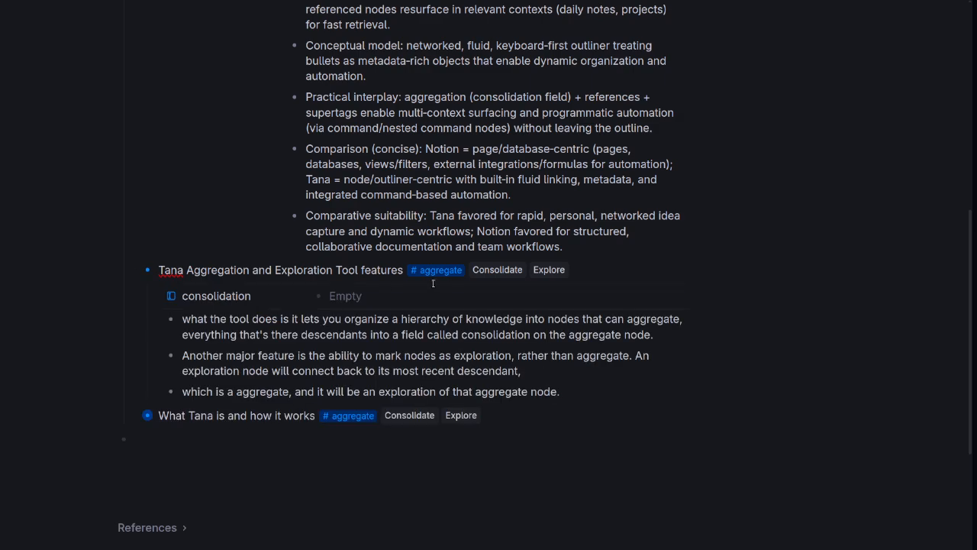
- Consolidate the "Tana Aggregation and Exploration Tool features" node and nest "What Tana is and how it works" under it
left_click(497, 270)
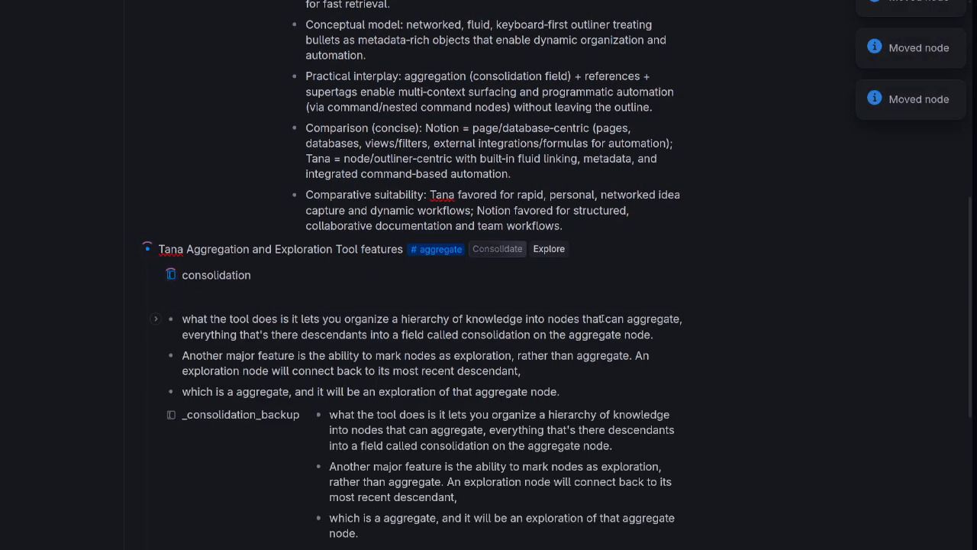
left_click_drag(150, 459, 586, 439)
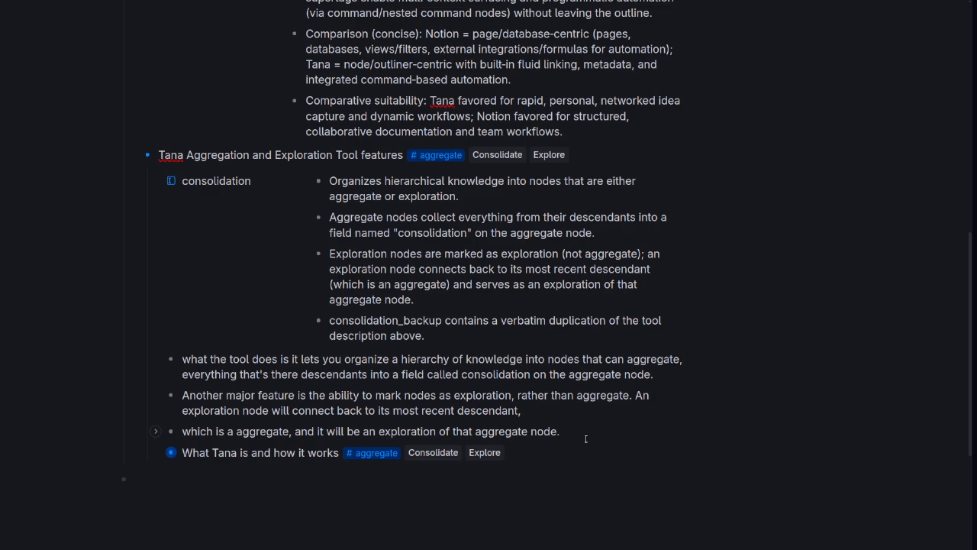
scroll(329, 296, "down", 1)
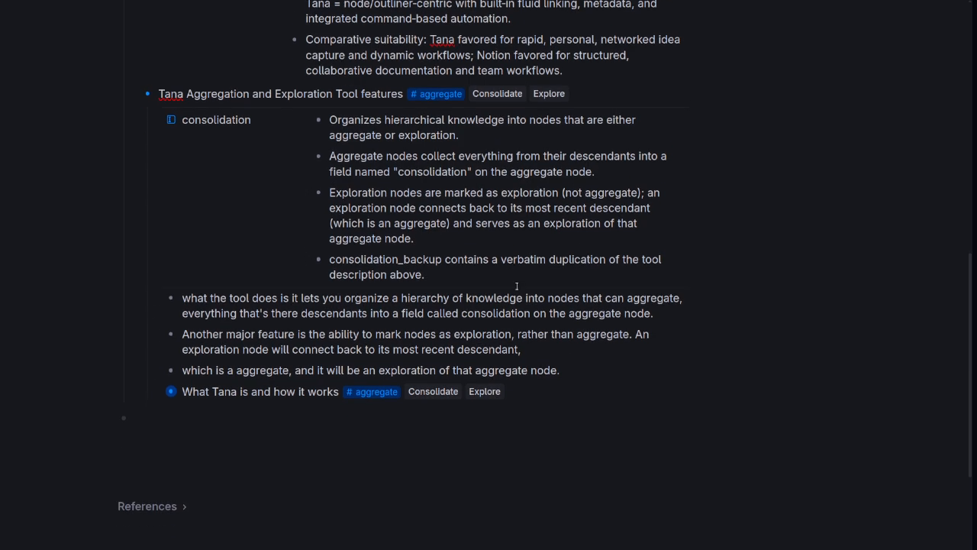
- Add the question "What are some of the key Tana features relevant to my tool?" below "What Tana is and how it works", tag it #exploration and expand it
left_click(540, 390)
key("Return")
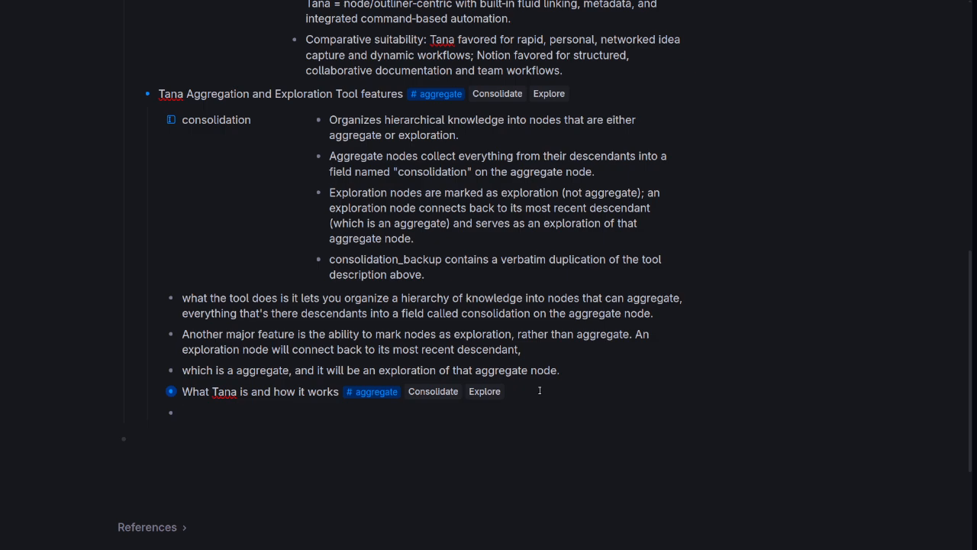
type("What are some of the key Tana features rele")
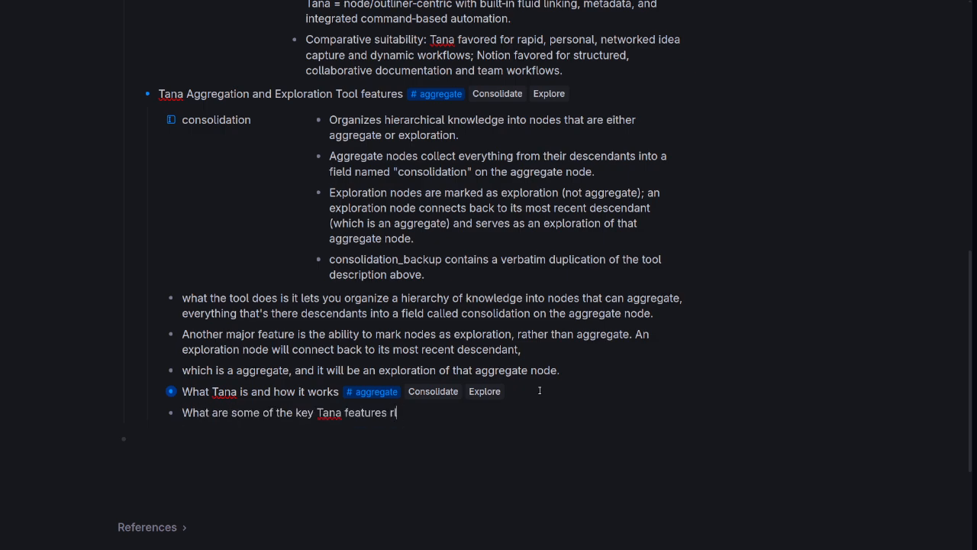
type("vant to my too")
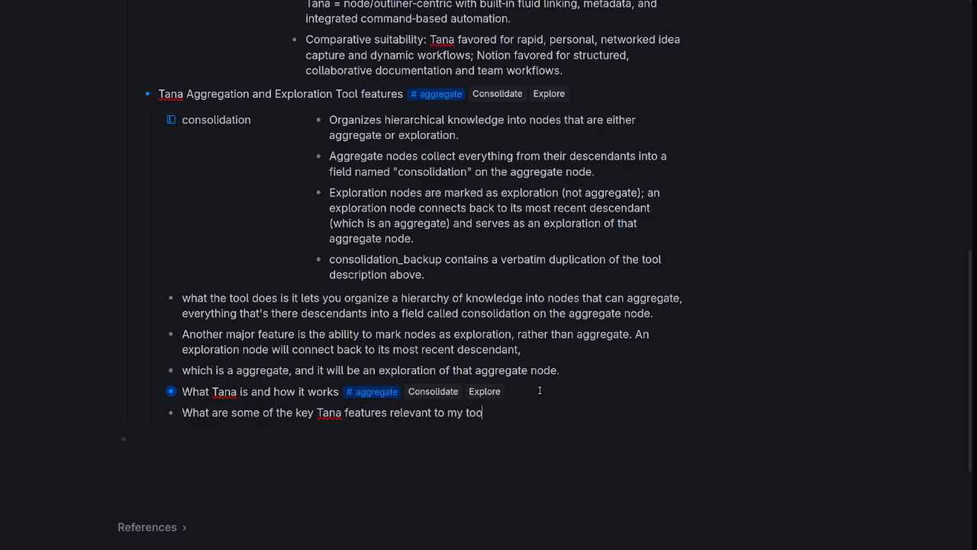
type("l? #exp")
key("Return")
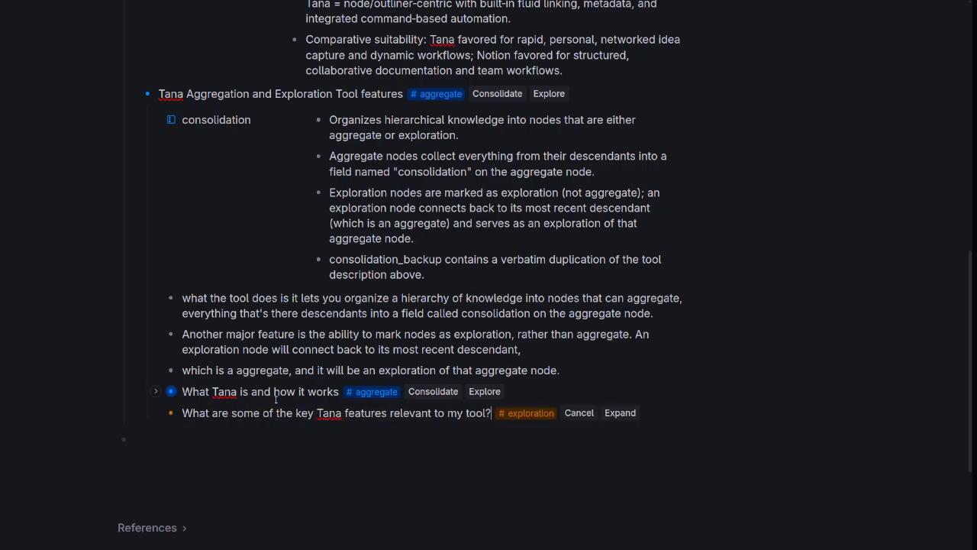
left_click(621, 413)
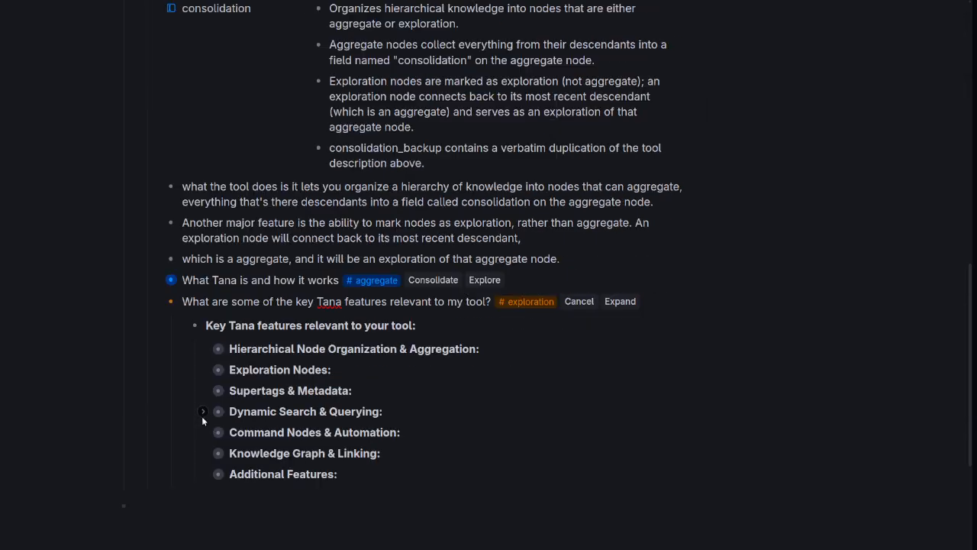
- Examine the generated feature list, opening "Dynamic Search & Querying" and "Knowledge Graph & Linking" briefly
left_click(203, 412)
left_click(202, 411)
left_click(204, 453)
left_click(203, 453)
scroll(338, 322, "up", 3)
scroll(339, 323, "down", 4)
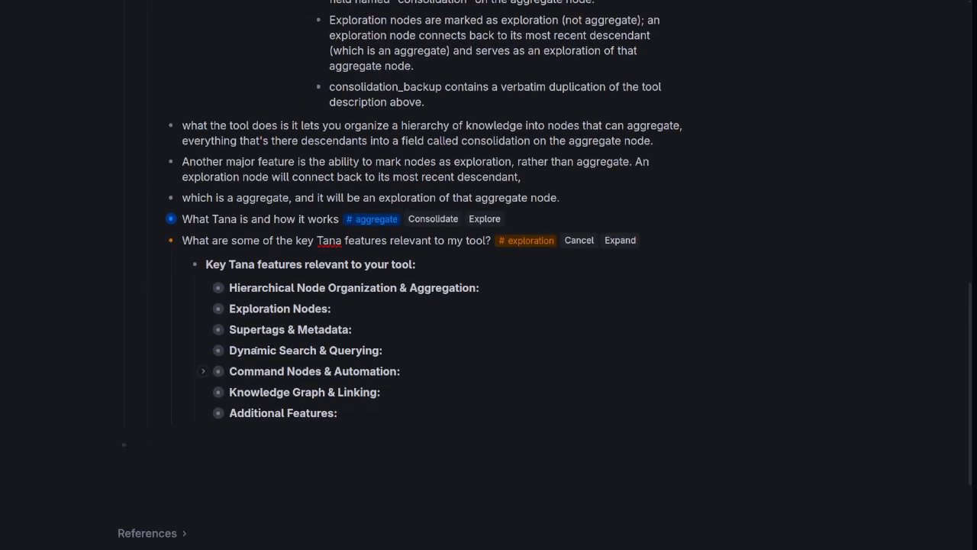
- Unfold "What Tana is and how it works", review its consolidation and explorations, and check the "Exploration Nodes" item in the generated feature list
left_click(156, 219)
scroll(363, 263, "down", 3)
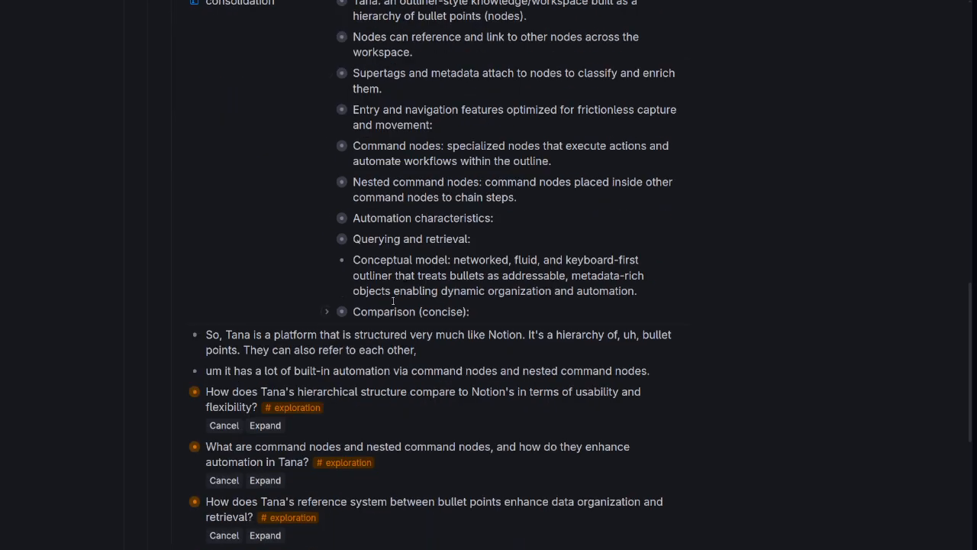
scroll(363, 263, "up", 2)
left_click(326, 159)
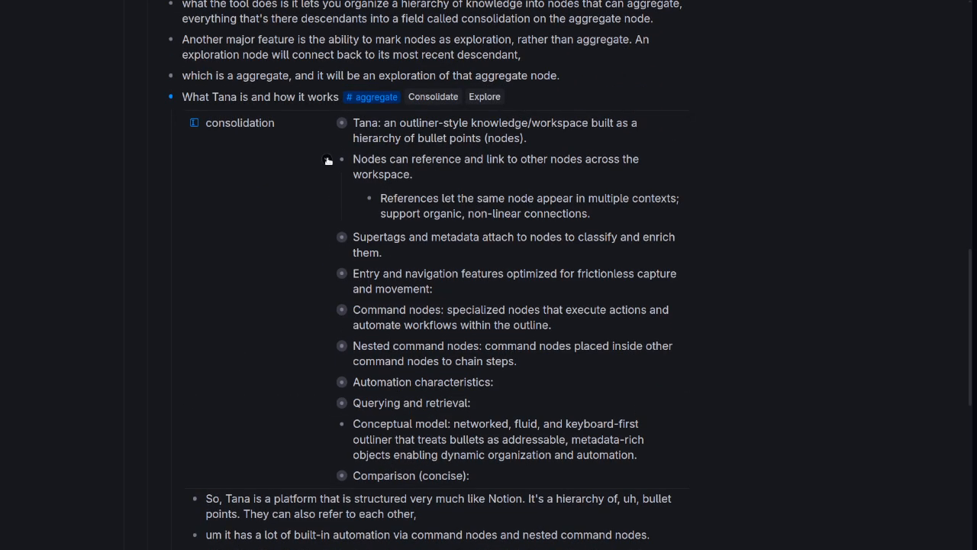
left_click(326, 158)
left_click(326, 269)
scroll(229, 306, "down", 5)
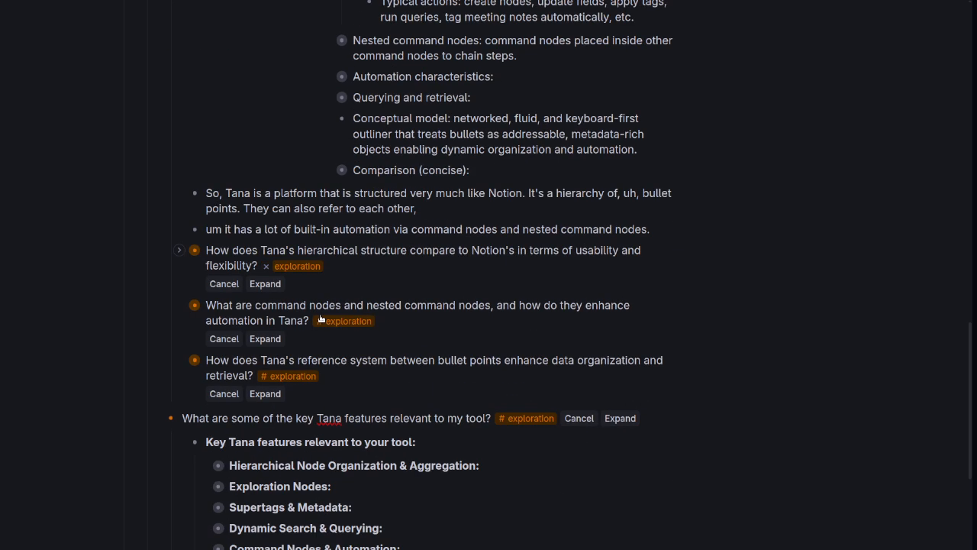
left_click(203, 304)
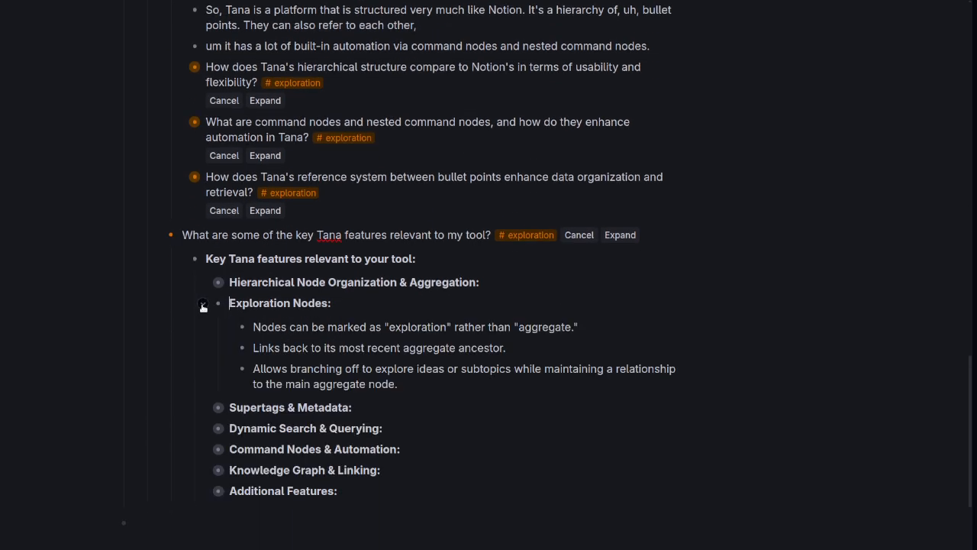
left_click(203, 304)
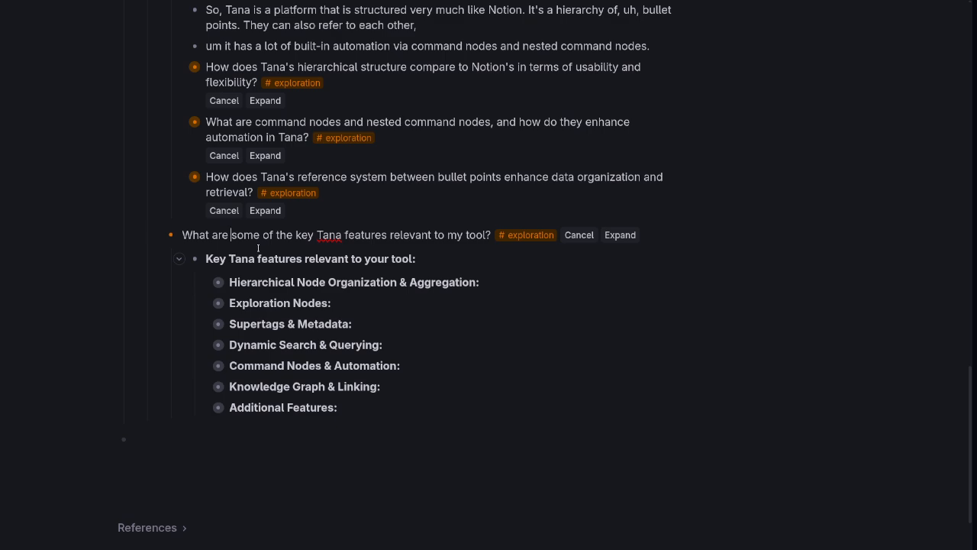
- Reword the exploration question to "What are the few Tana features critical to understanding my tool?"
left_click(273, 236, "shift")
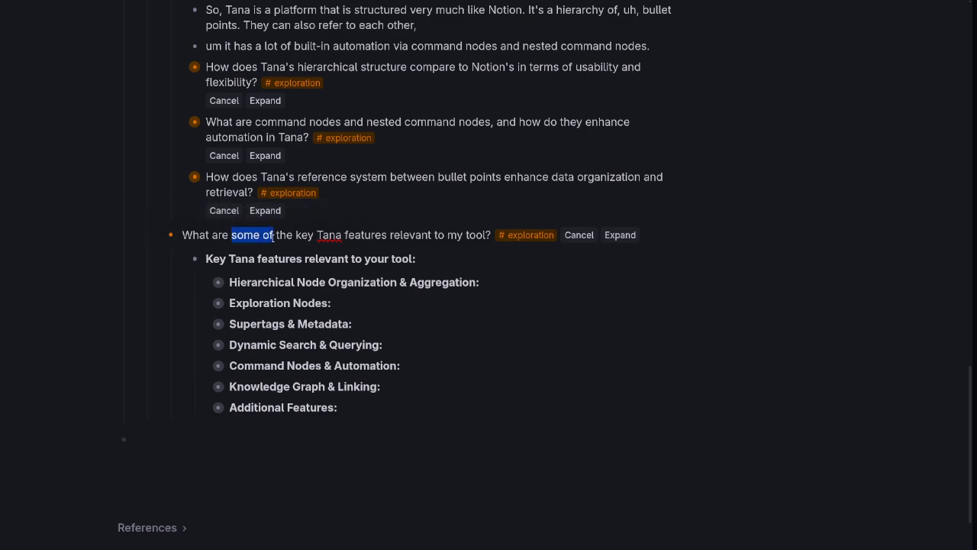
key("BackSpace")
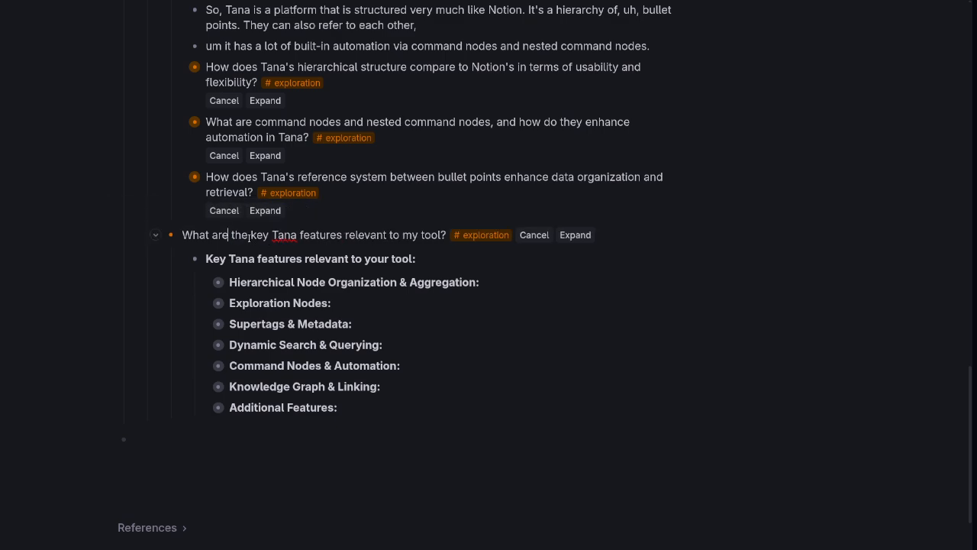
double_click(256, 236)
type("critical")
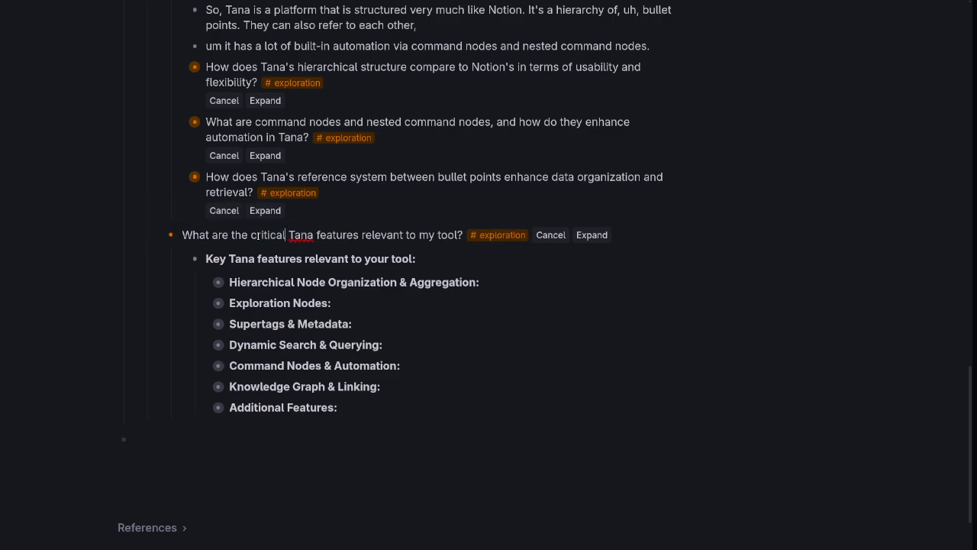
double_click(288, 239)
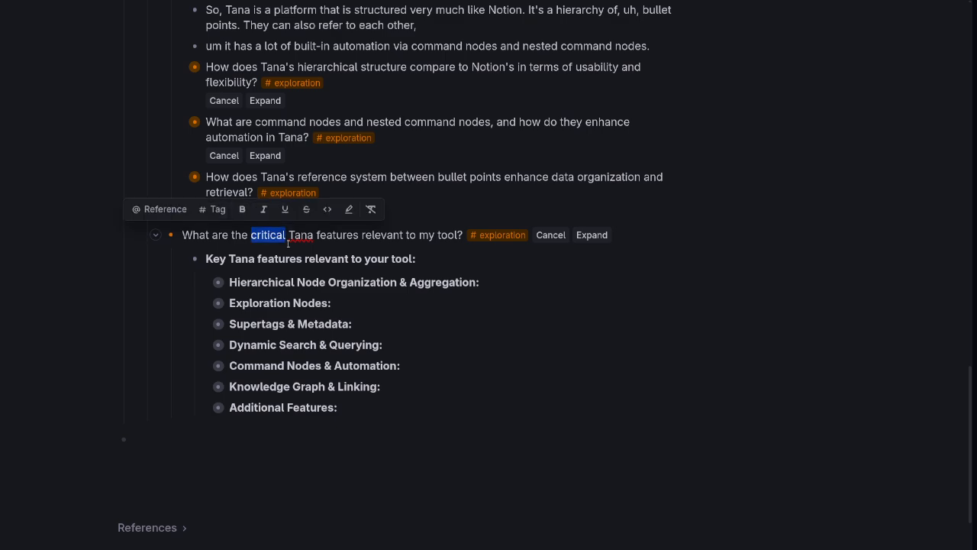
type("few")
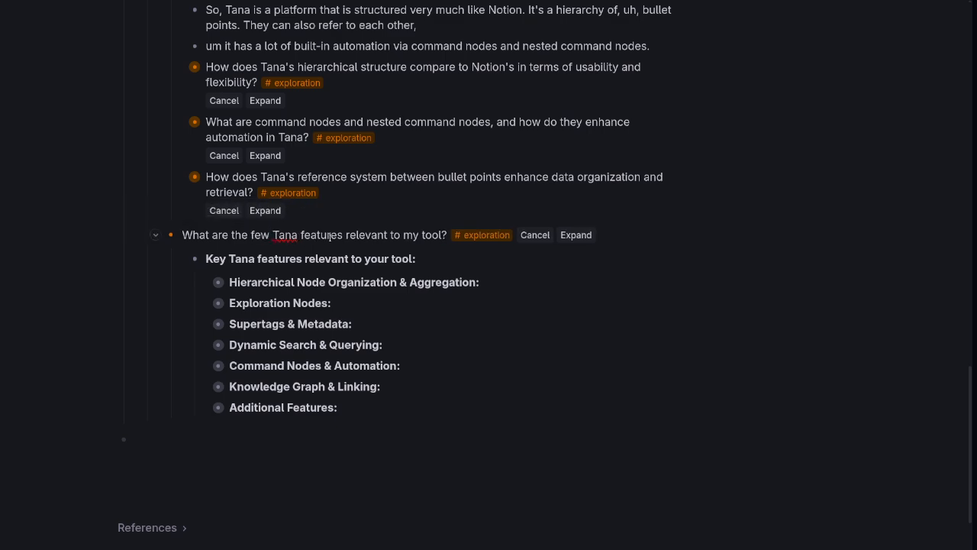
double_click(362, 235)
type("cri")
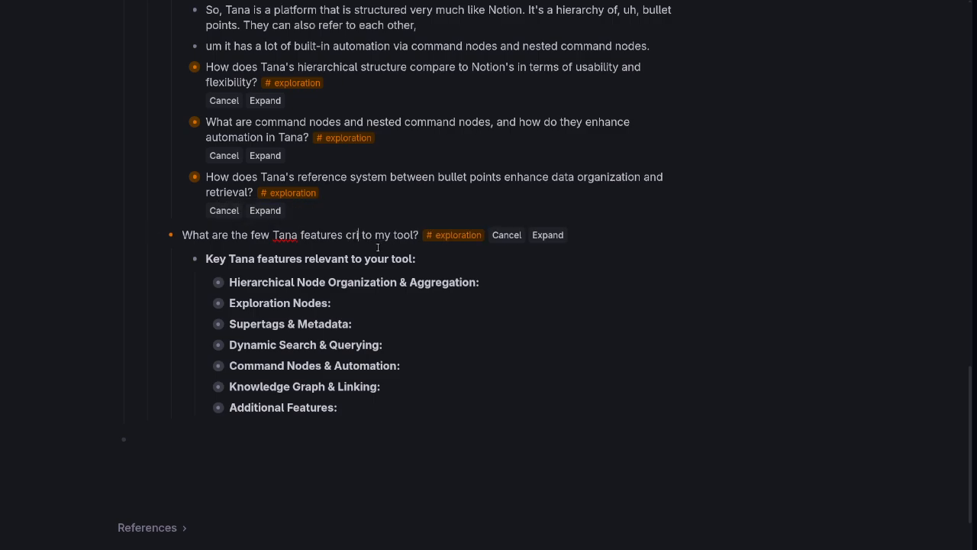
type("tical to understandin")
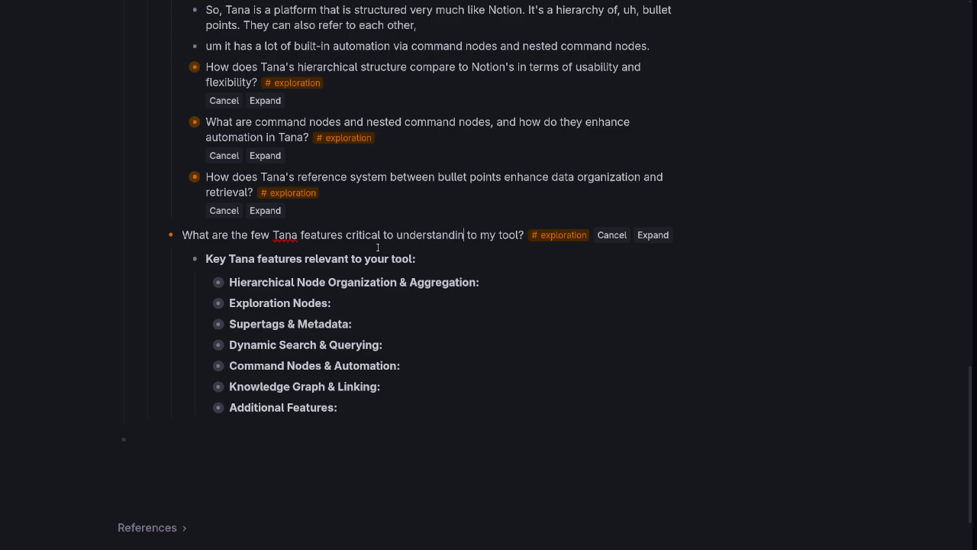
type("g")
key("BackSpace")
key("BackSpace")
key("BackSpace")
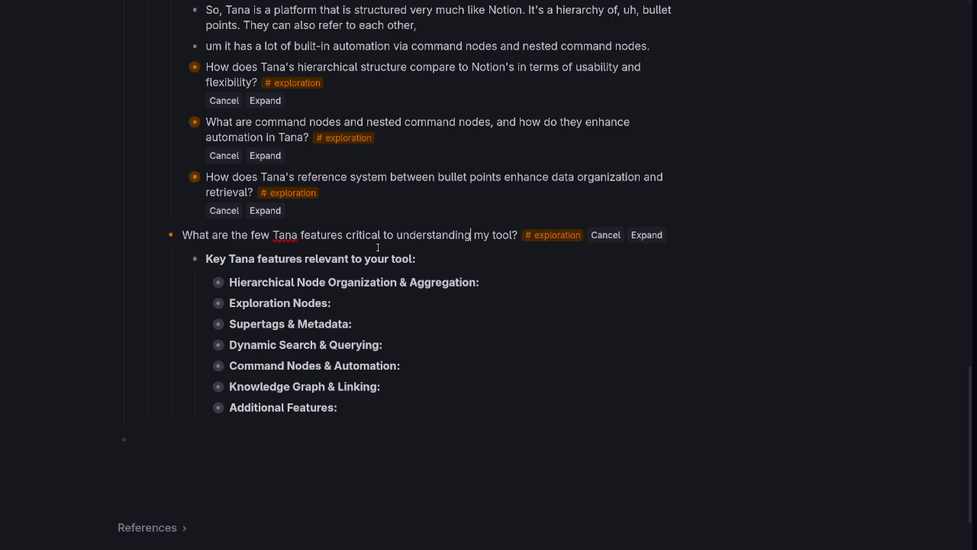
- Expand the reworded exploration to generate an answer beneath its existing feature list
left_click(646, 236)
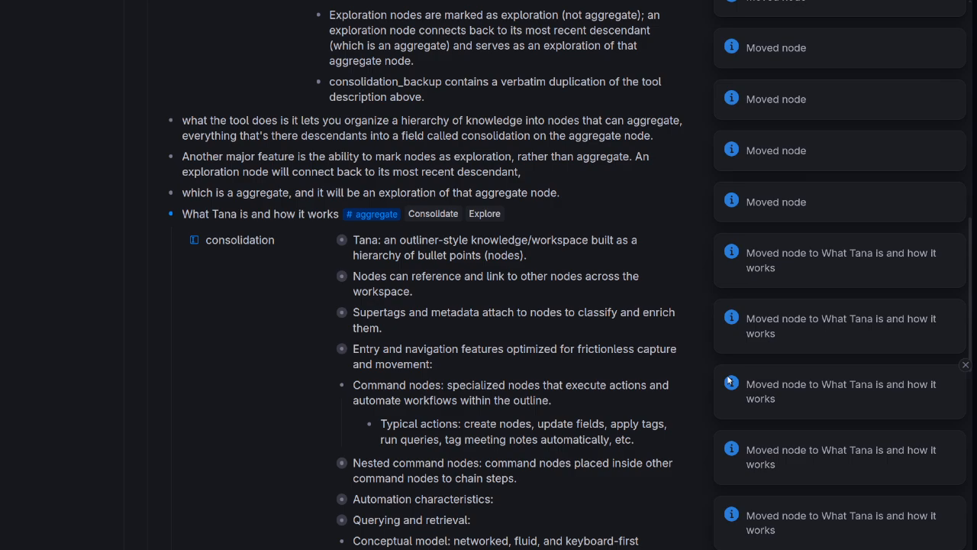
scroll(538, 343, "down", 8)
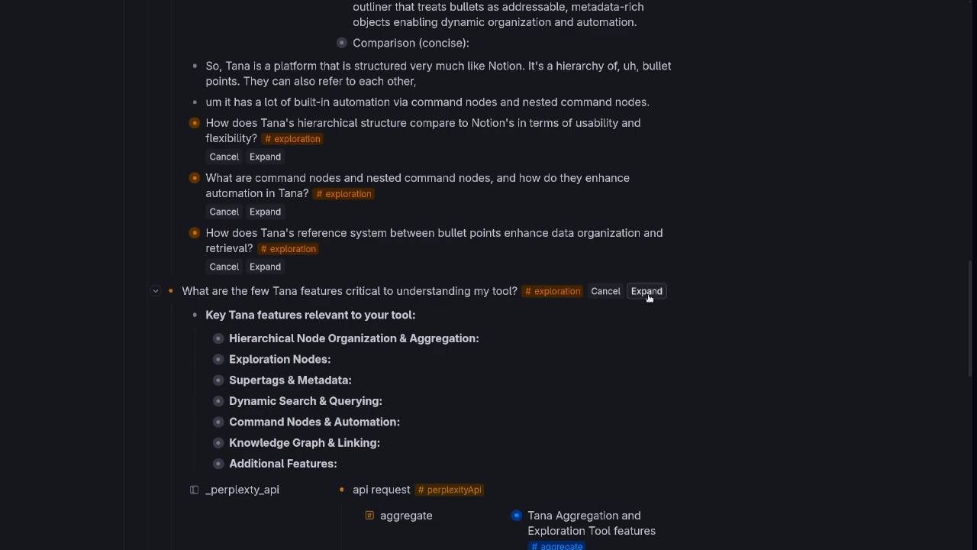
scroll(649, 297, "down", 1)
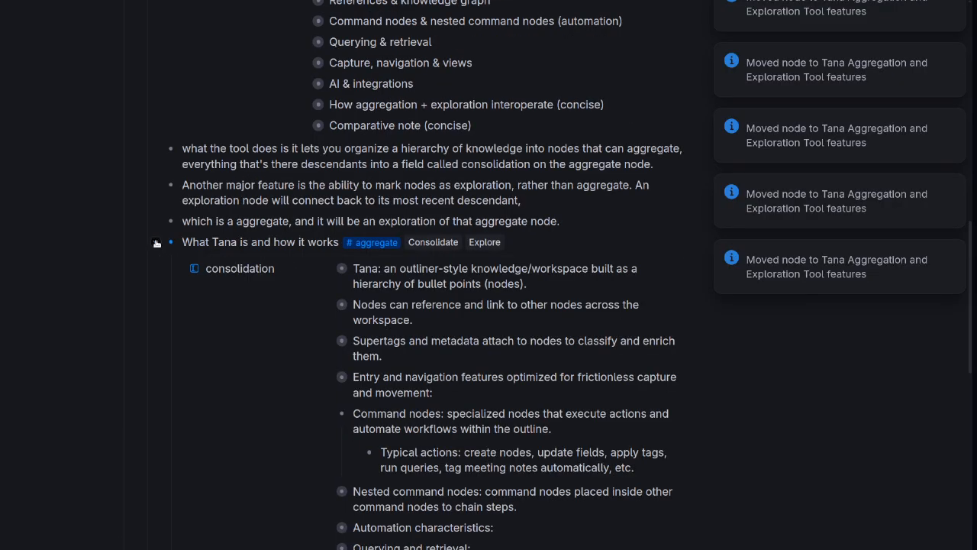
- Move "What Tana is and how it works" out to the end of the outermost level and consolidate "Tana Aggregation and Exploration Tool features" again
left_click(156, 243)
left_click_drag(172, 242, 174, 478)
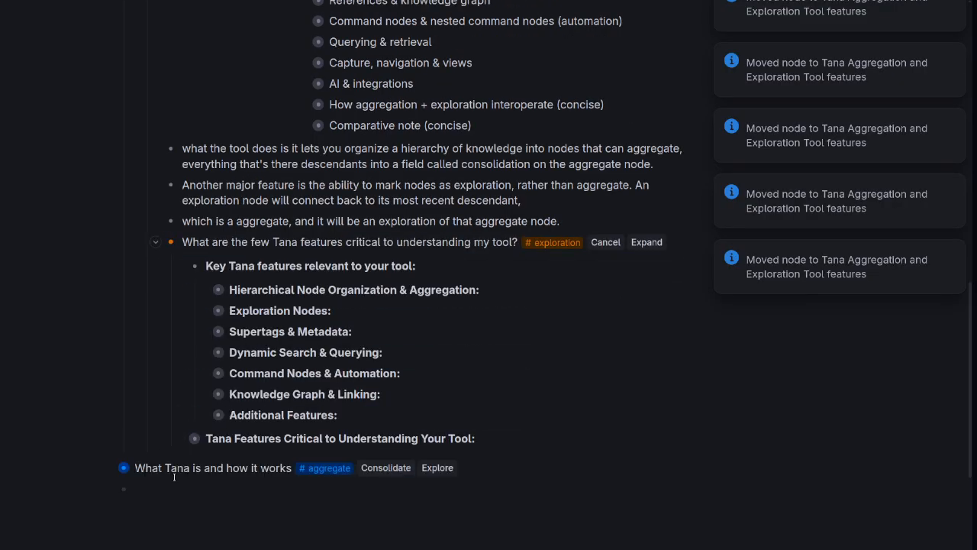
scroll(438, 243, "up", 4)
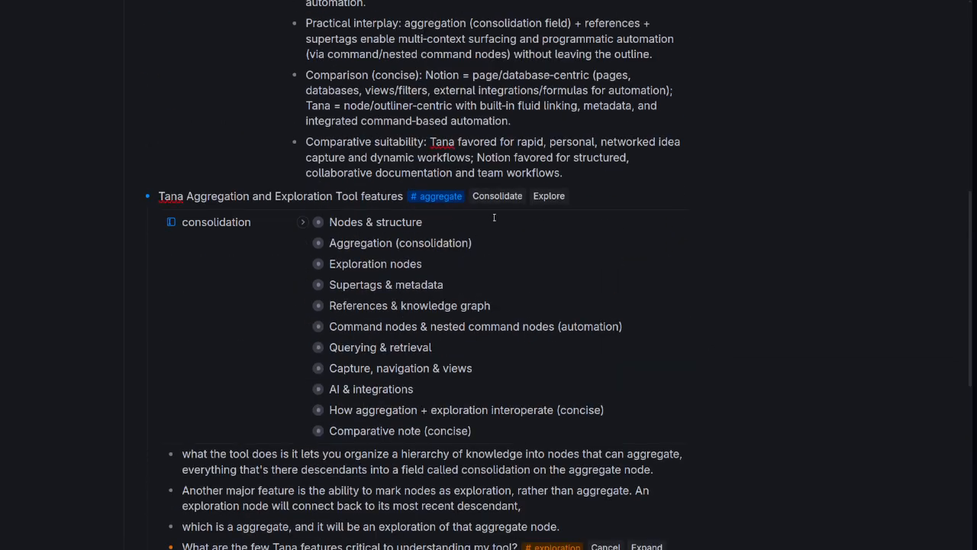
left_click(497, 196)
scroll(687, 252, "down", 2)
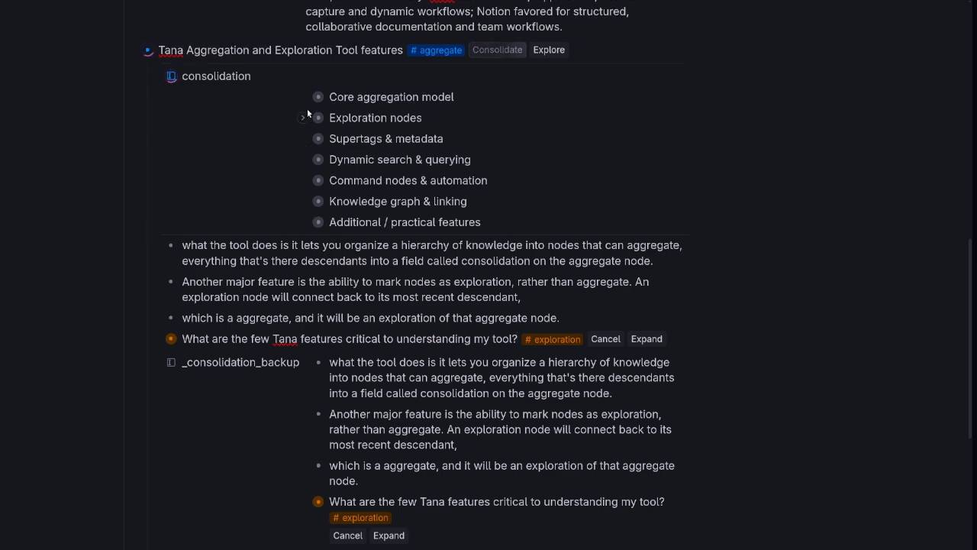
- Unfold and read the sections of the features node's new consolidation, from exploration nodes to additional / practical features
left_click(303, 221)
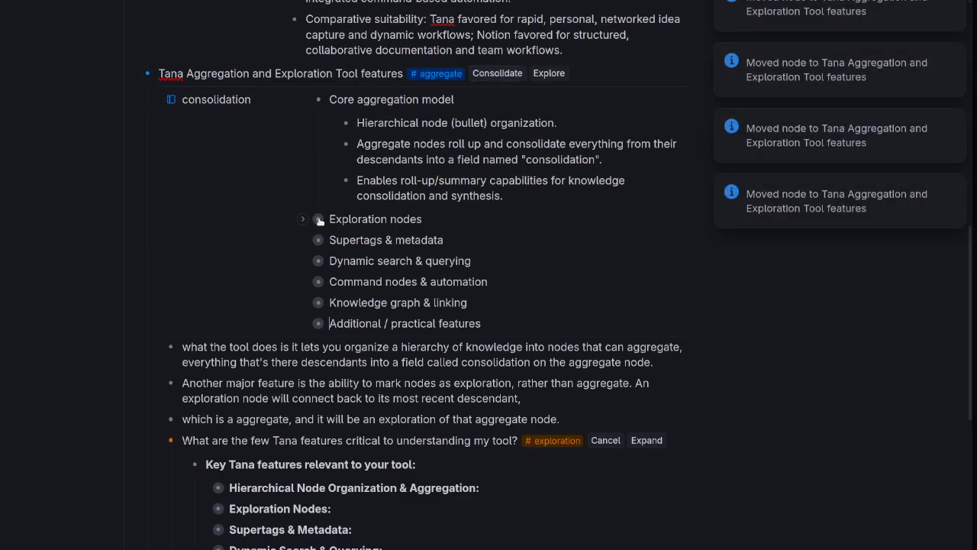
left_click(303, 220)
scroll(332, 243, "down", 3)
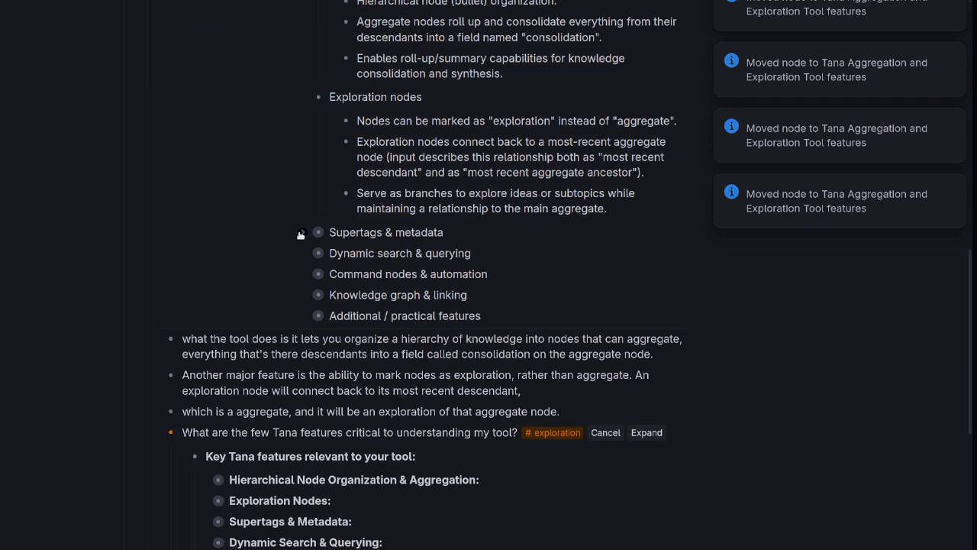
left_click(300, 233)
scroll(345, 248, "down", 2)
left_click(303, 271)
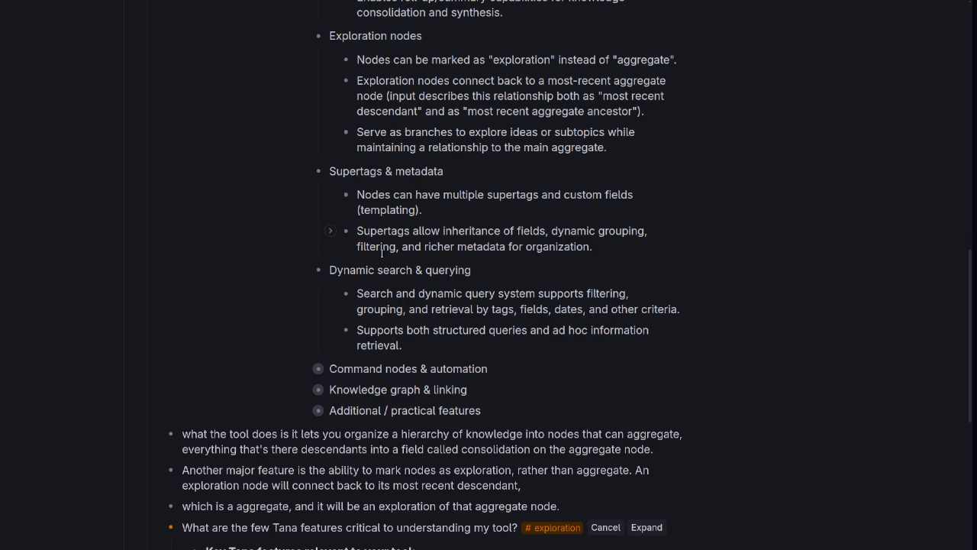
scroll(304, 260, "down", 2)
left_click(301, 248)
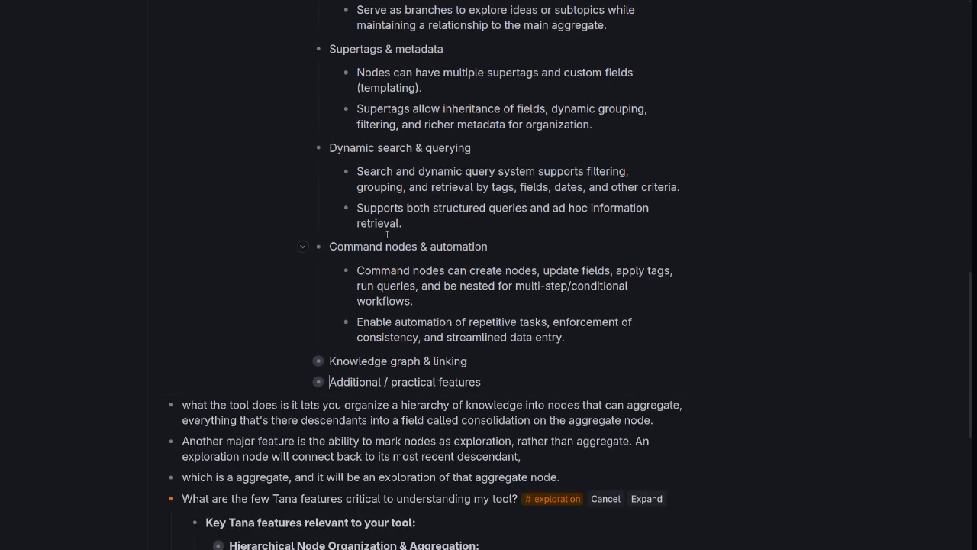
scroll(302, 248, "down", 2)
left_click(304, 242)
scroll(429, 233, "down", 2)
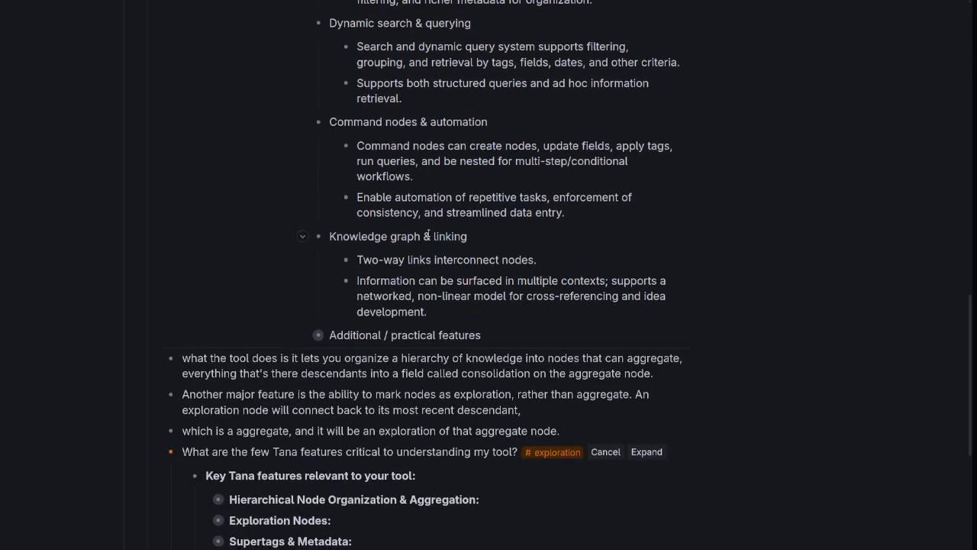
left_click(304, 216)
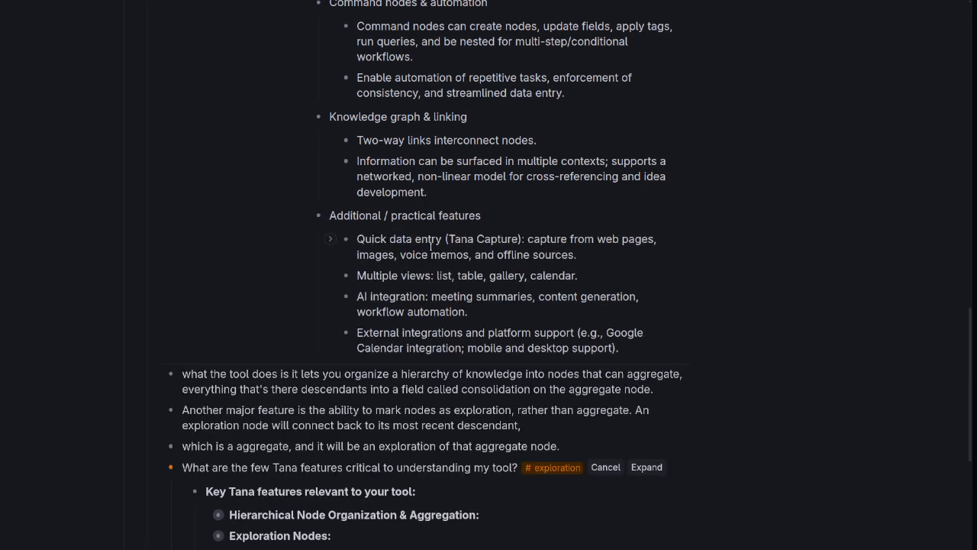
- Compare the features node's unfolded consolidation with the parent's consolidation above and the notes and exploration below
scroll(433, 248, "up", 5)
scroll(433, 247, "up", 3)
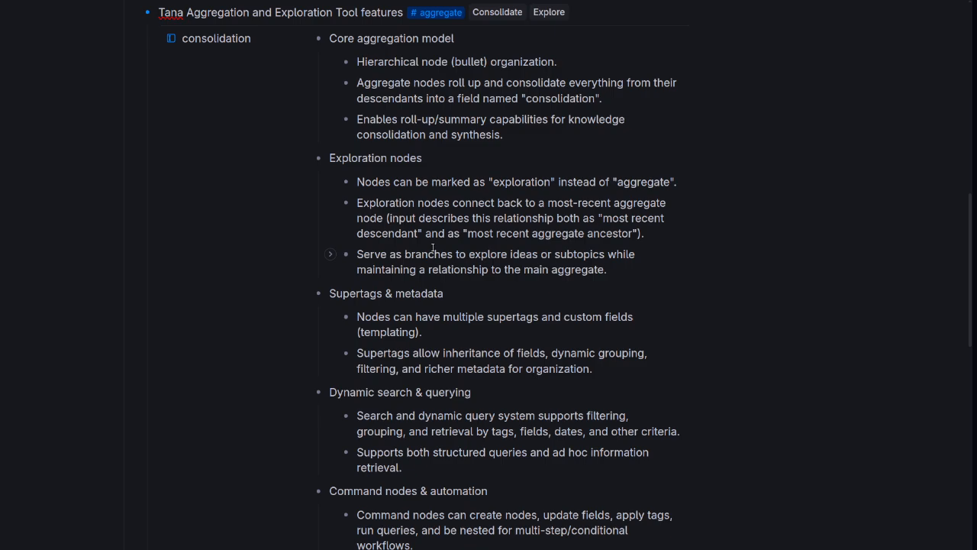
scroll(440, 244, "down", 1)
scroll(474, 275, "up", 7)
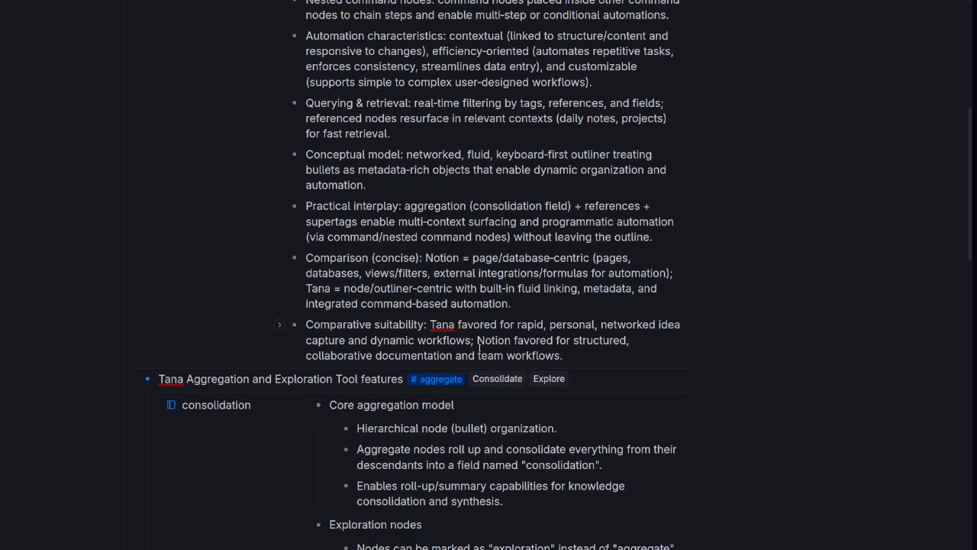
scroll(479, 349, "down", 15)
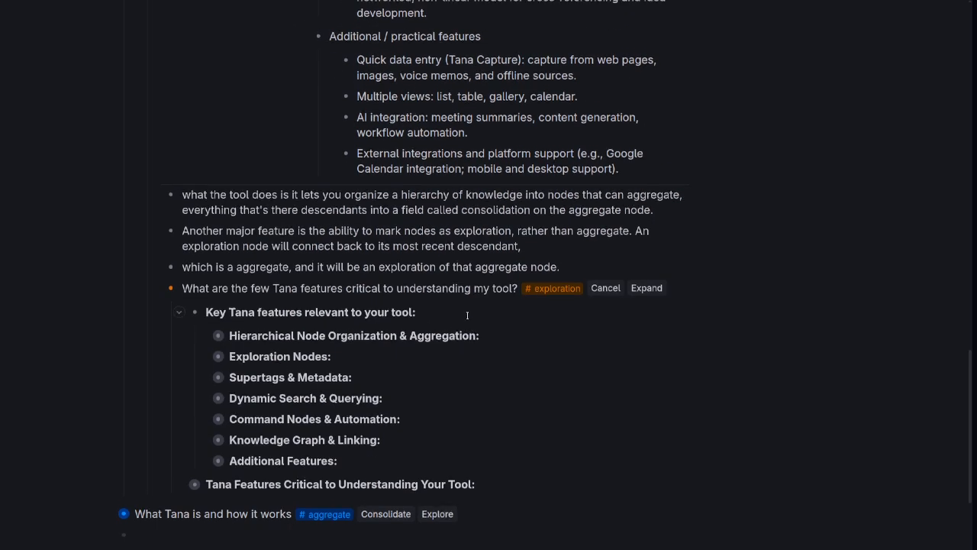
scroll(467, 315, "up", 1)
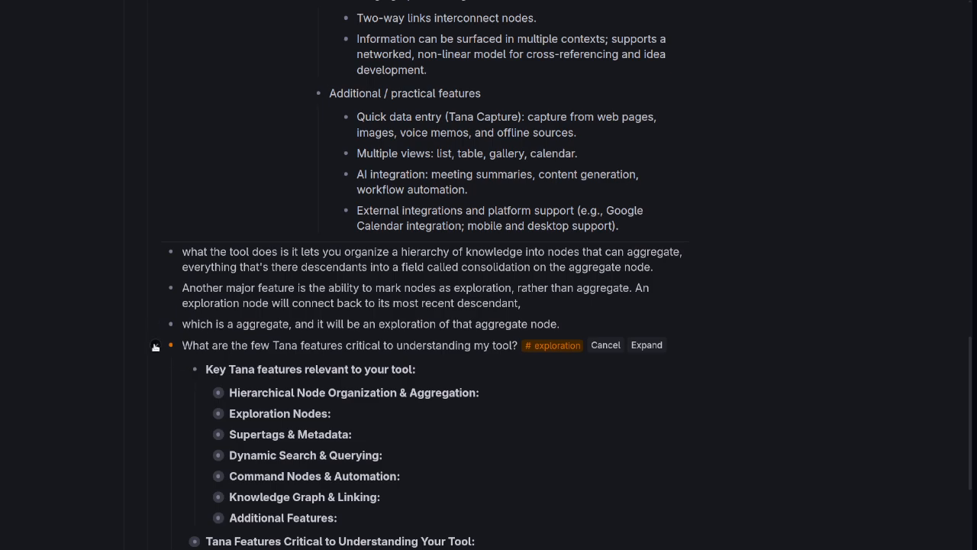
- Collapse the exploration about critical Tana features and the "Tana Aggregation and Exploration Tool features" node containing it
left_click(157, 345)
scroll(416, 303, "up", 15)
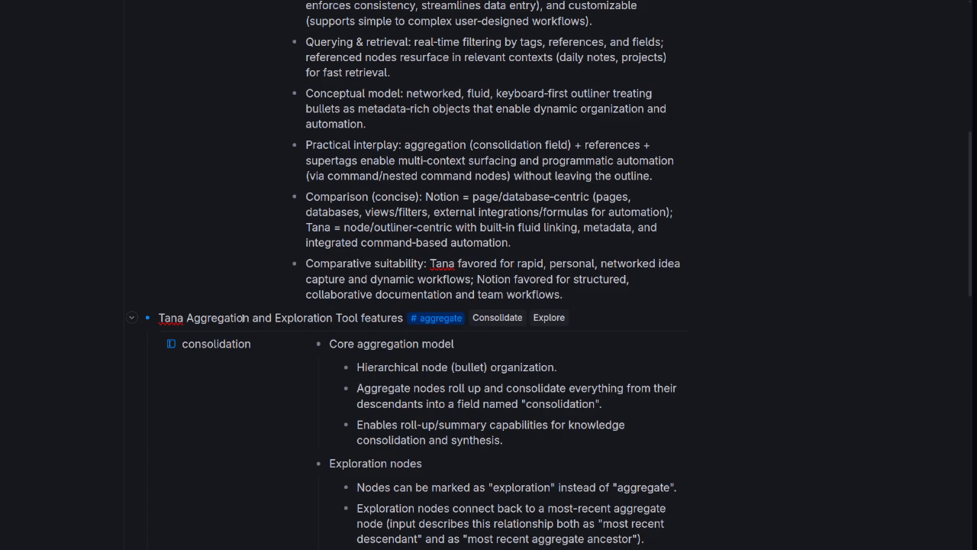
left_click(132, 317)
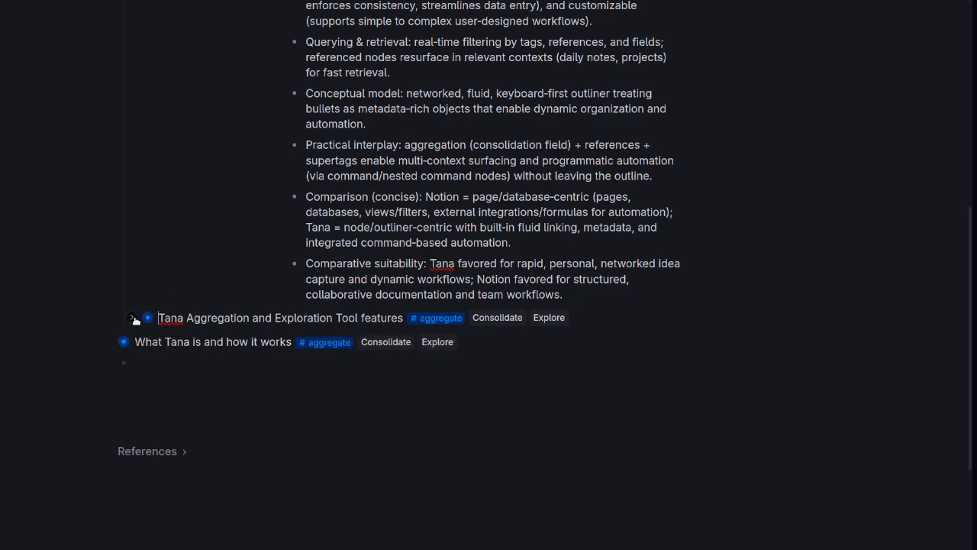
- Generate exploration questions beneath the top-level "Tana Aggregation and Exploration Tool" aggregate with its Explore command
scroll(289, 285, "up", 7)
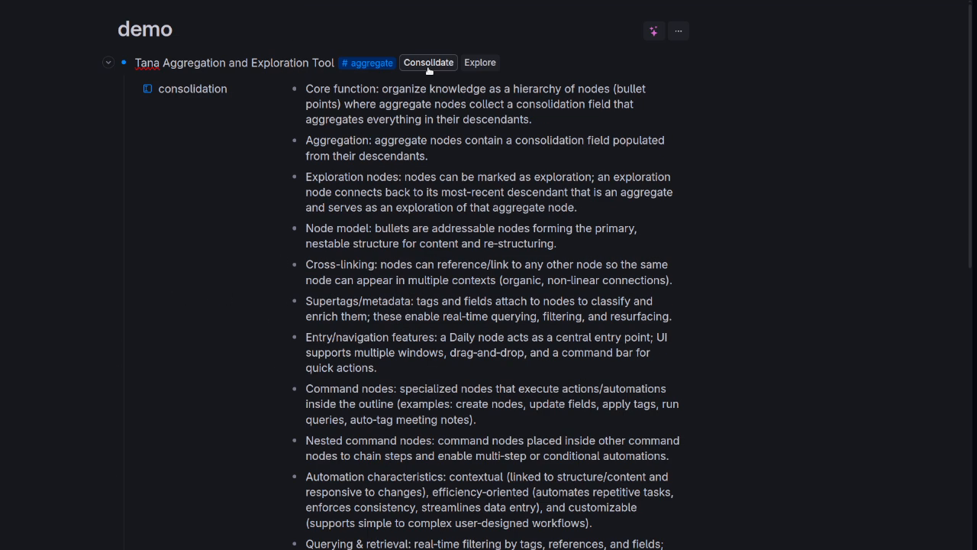
left_click(470, 64)
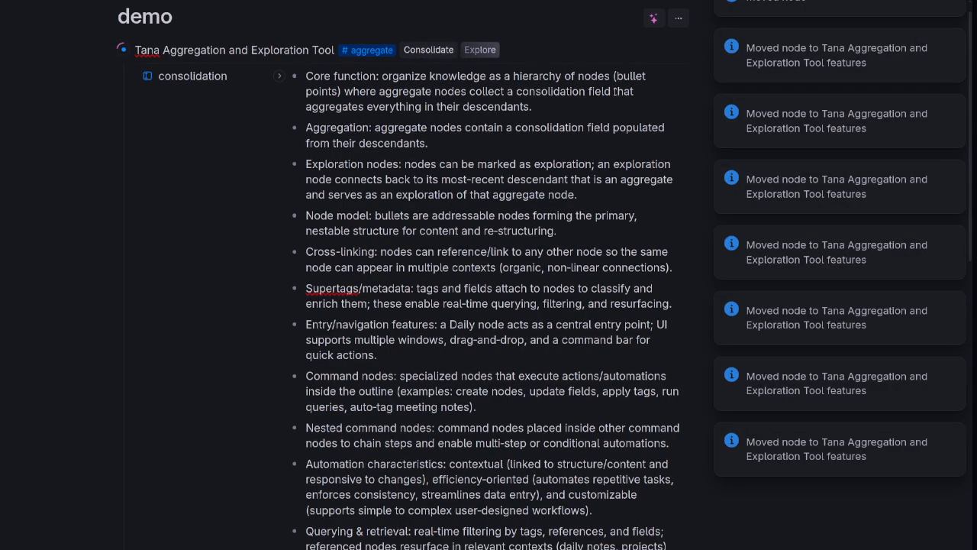
scroll(614, 94, "down", 5)
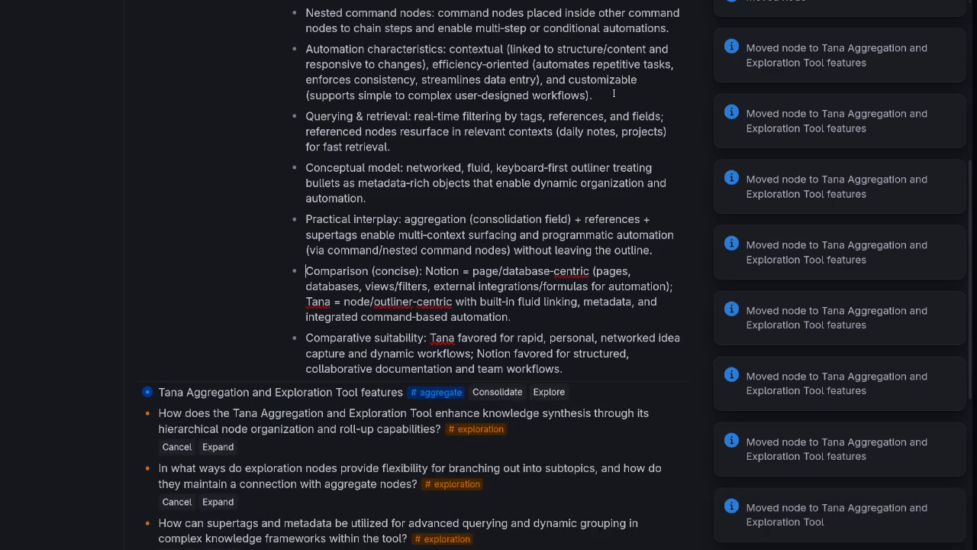
scroll(601, 119, "down", 2)
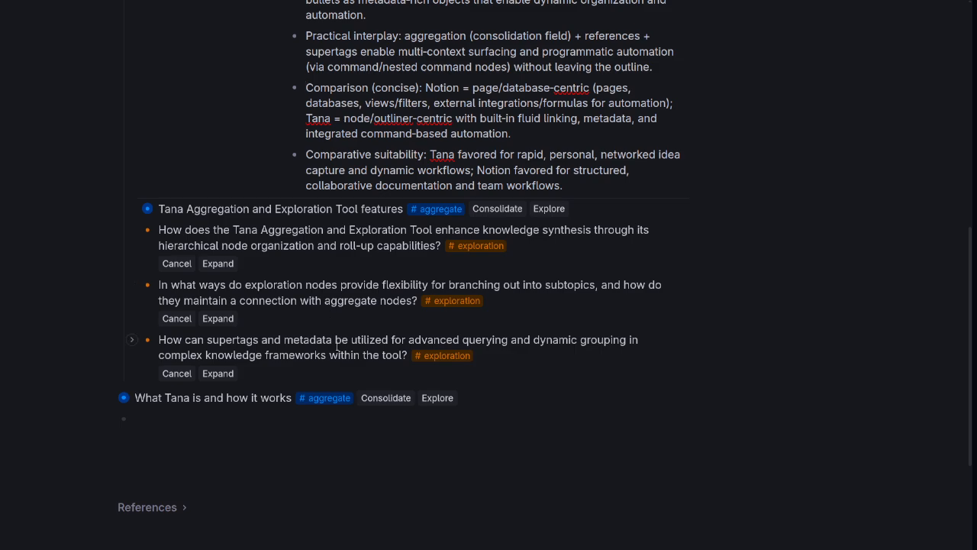
- Answer the three new exploration questions with child notes on roll-up capabilities, branching from direct-child exploration nodes, and lightweight supertags
scroll(402, 300, "down", 3)
scroll(404, 239, "down", 3)
scroll(543, 235, "up", 3)
left_click(131, 230)
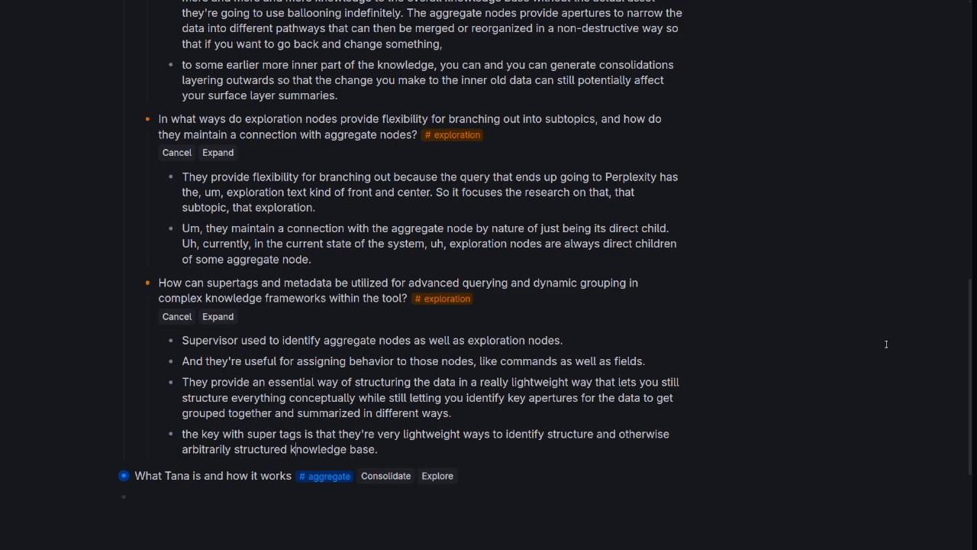
scroll(886, 345, "down", 1)
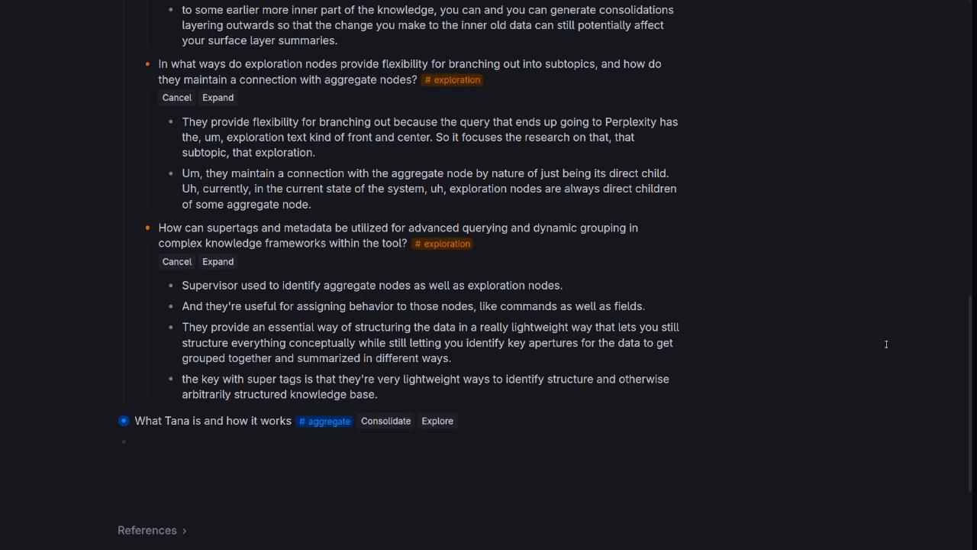
- Consolidate the top-level "Tana Aggregation and Exploration Tool" aggregate again to include the answered explorations
scroll(844, 357, "up", 12)
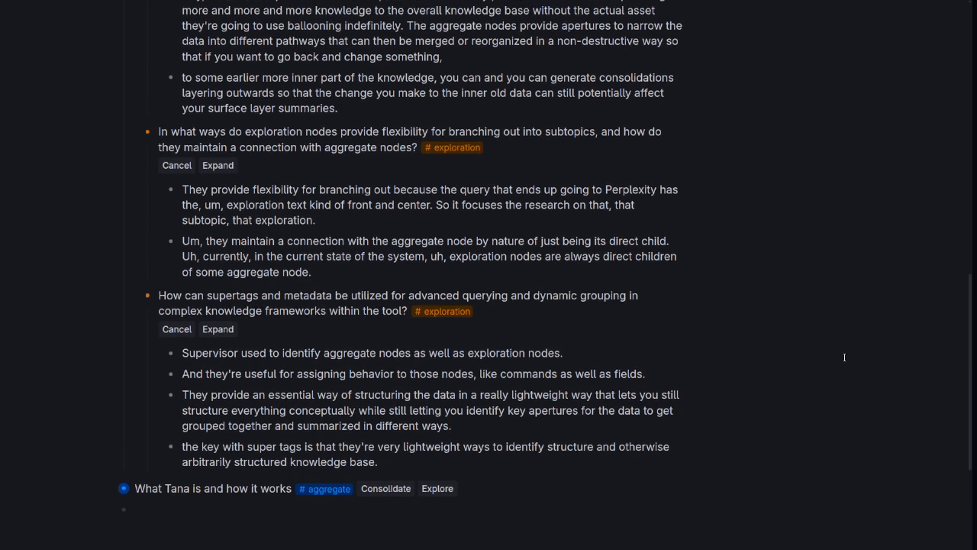
scroll(845, 357, "up", 1)
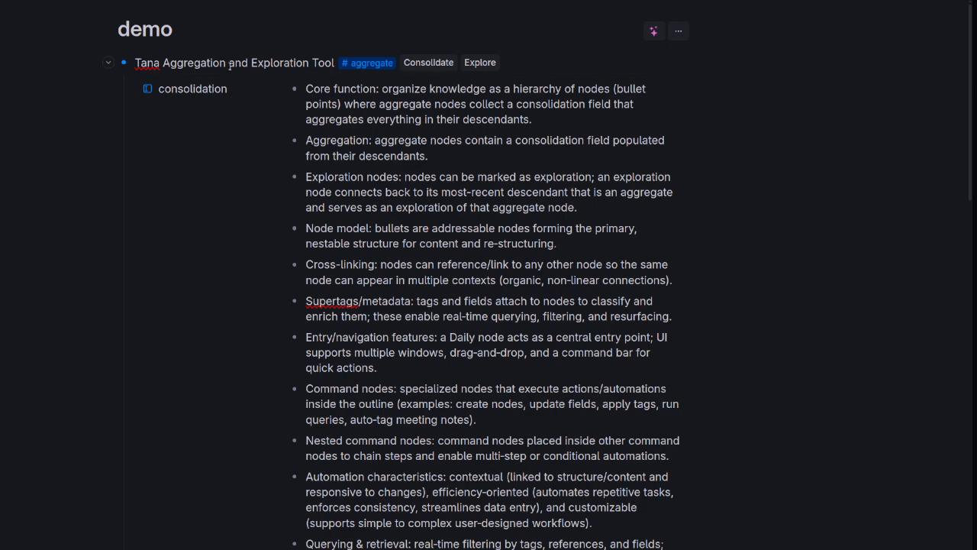
left_click(414, 64)
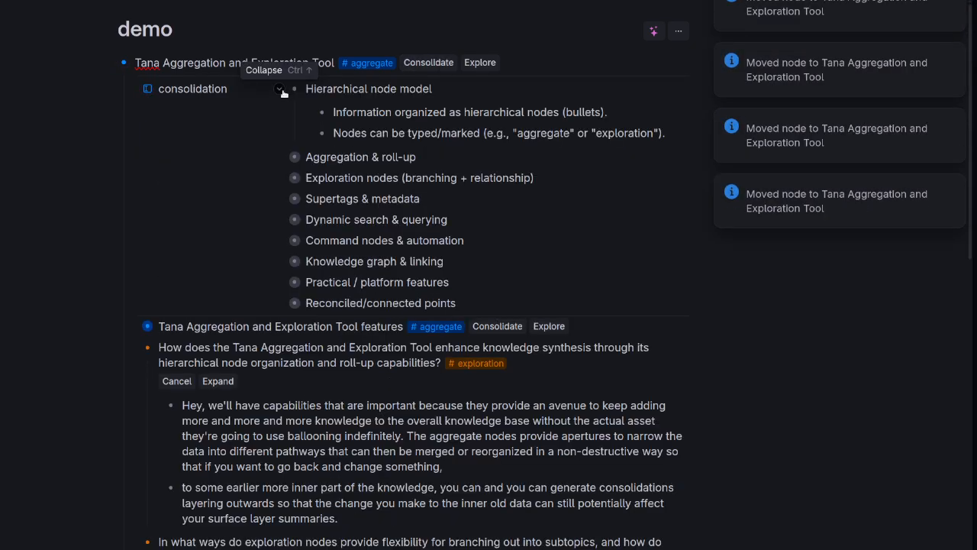
- Unfold and read the new consolidation's sections from "Aggregation & roll-up" through "Dynamic search & querying"
left_click(280, 158)
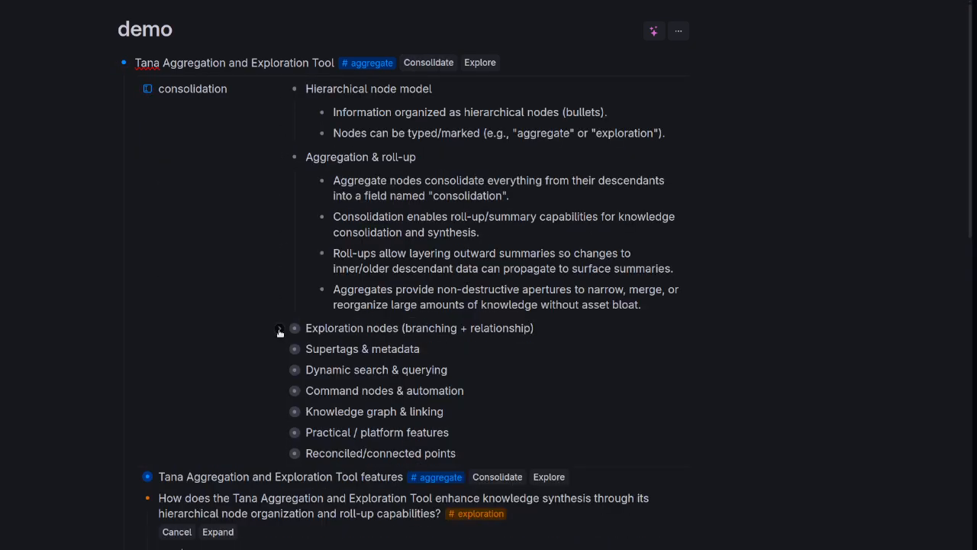
left_click(283, 329)
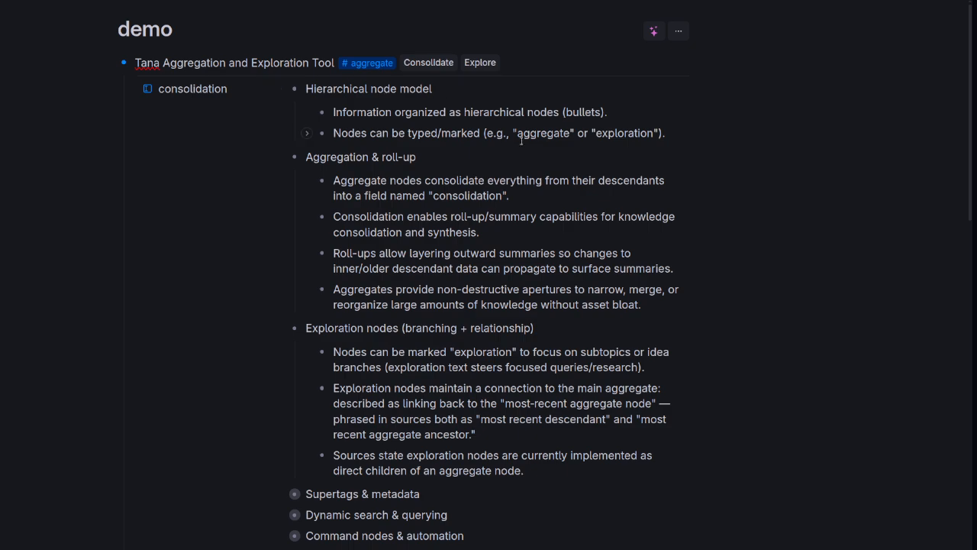
scroll(483, 155, "down", 1)
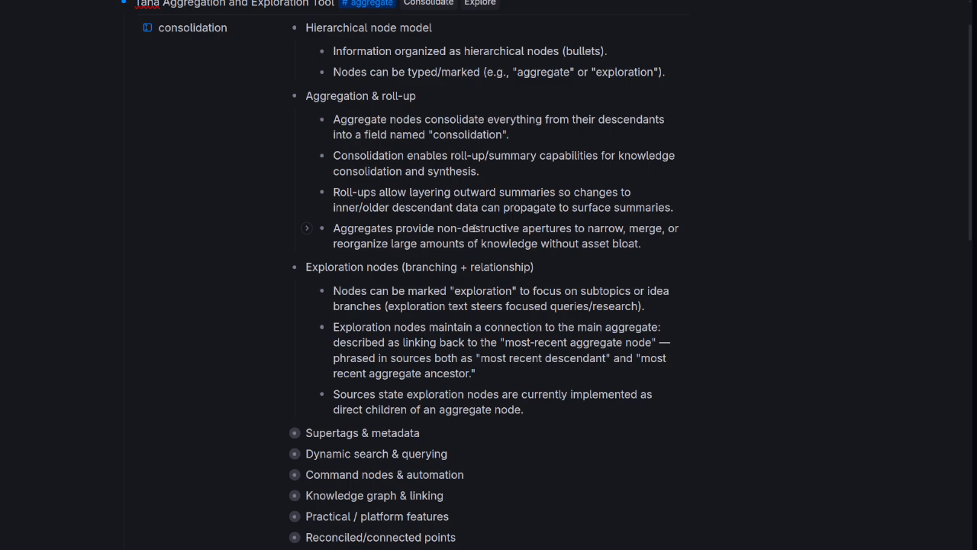
scroll(548, 262, "down", 2)
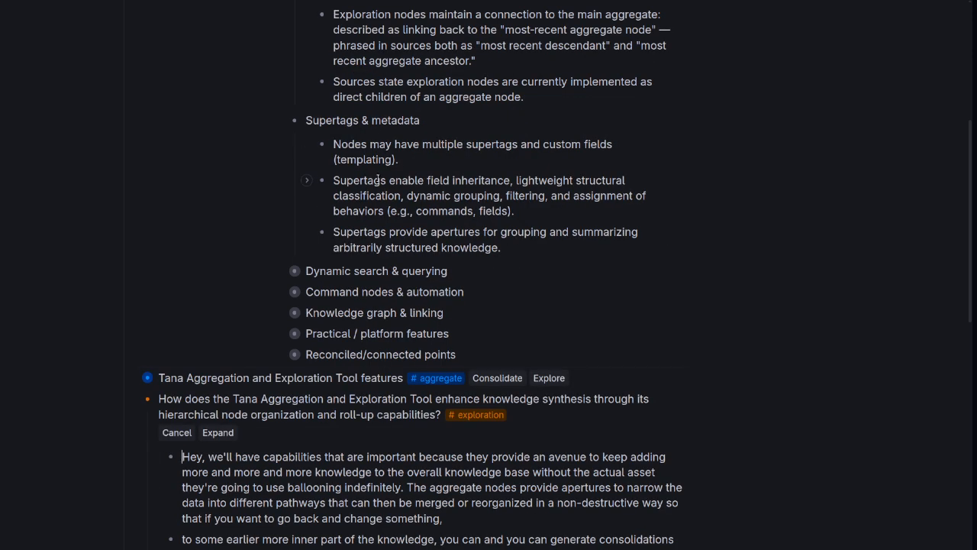
scroll(380, 176, "down", 1)
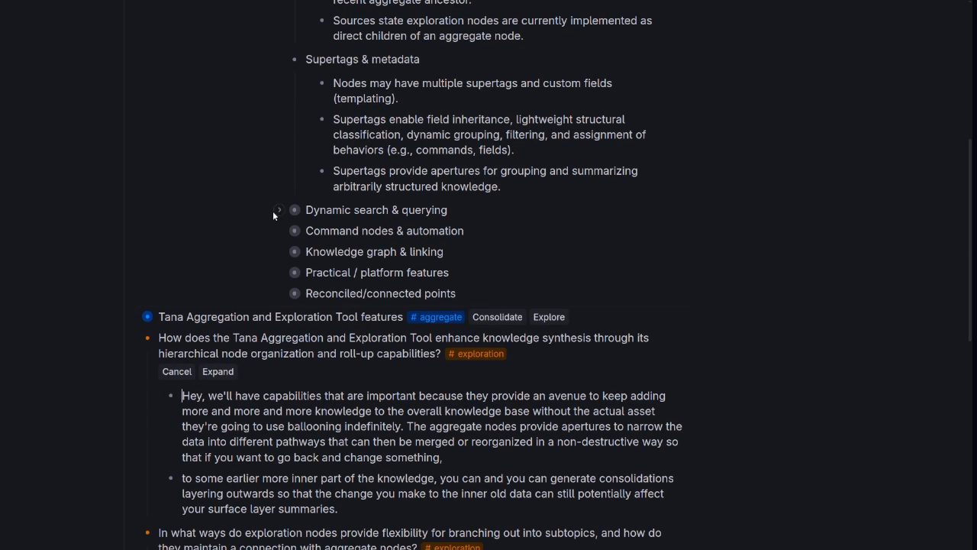
left_click(278, 210)
scroll(489, 135, "up", 1)
scroll(489, 135, "down", 1)
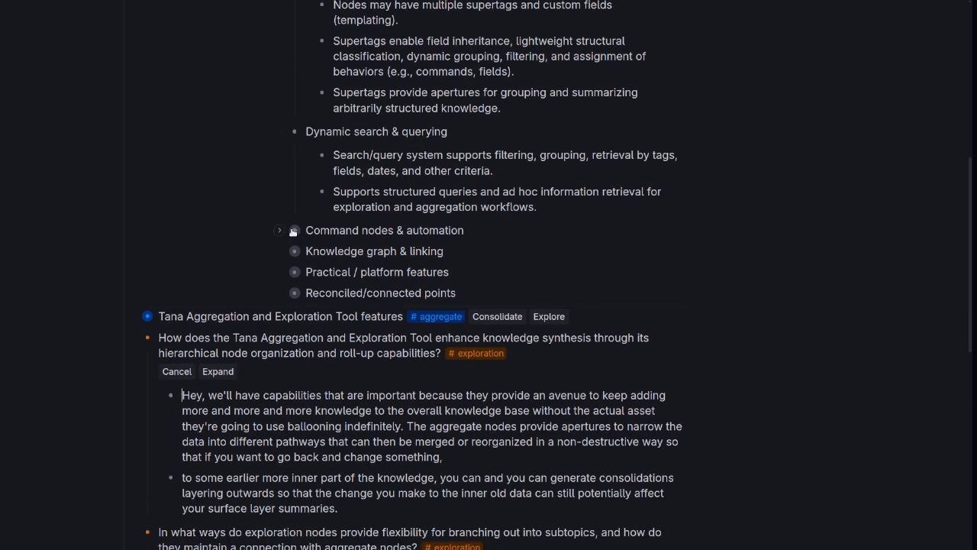
- Review the unfolded consolidation from the hierarchical node model down to the still-folded sections for content drawn from the answers
scroll(407, 166, "up", 3)
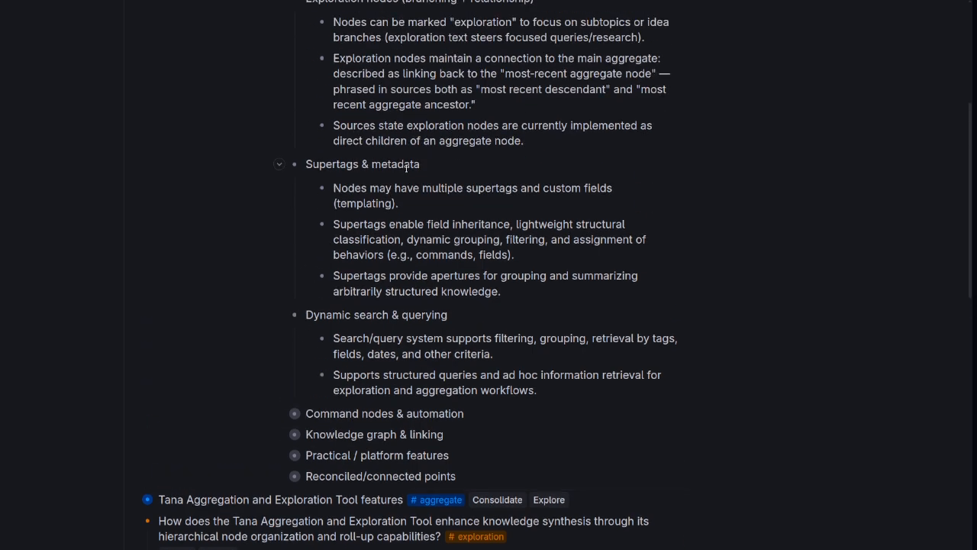
scroll(407, 166, "up", 3)
scroll(407, 167, "down", 3)
scroll(406, 167, "up", 5)
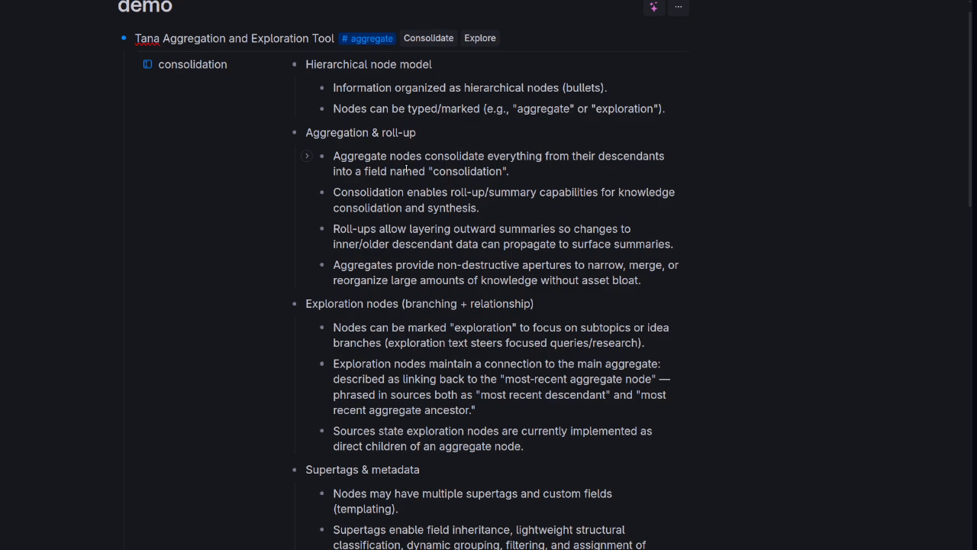
scroll(406, 170, "down", 3)
scroll(406, 167, "down", 1)
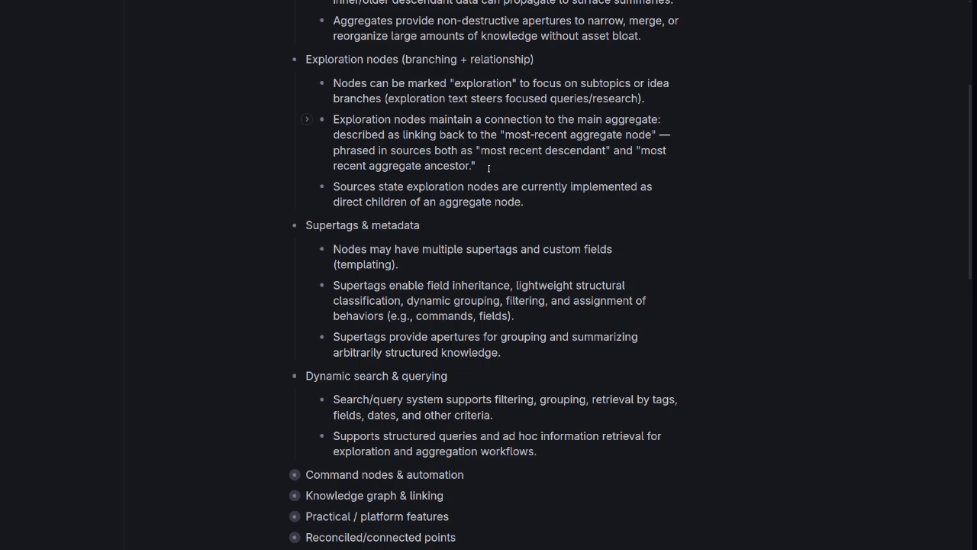
scroll(488, 168, "down", 3)
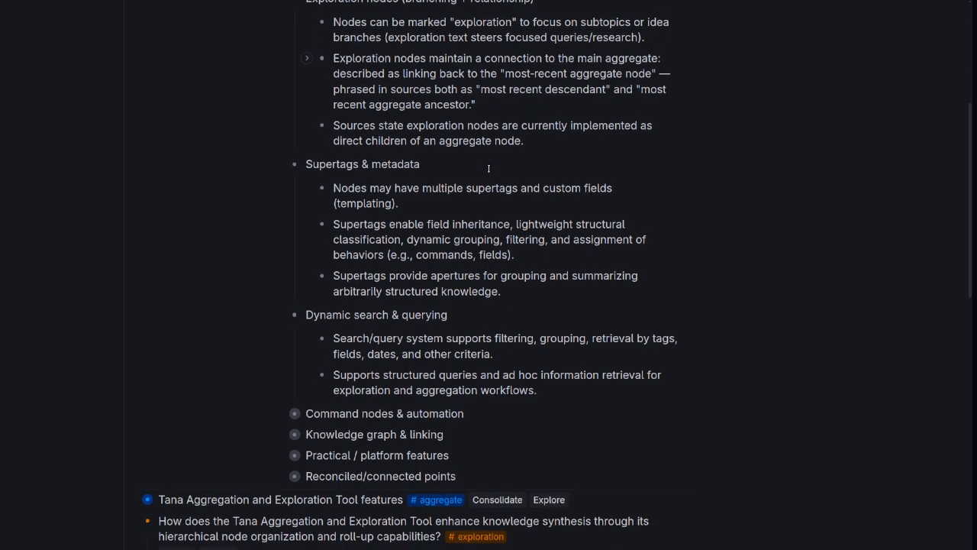
scroll(489, 260, "down", 1)
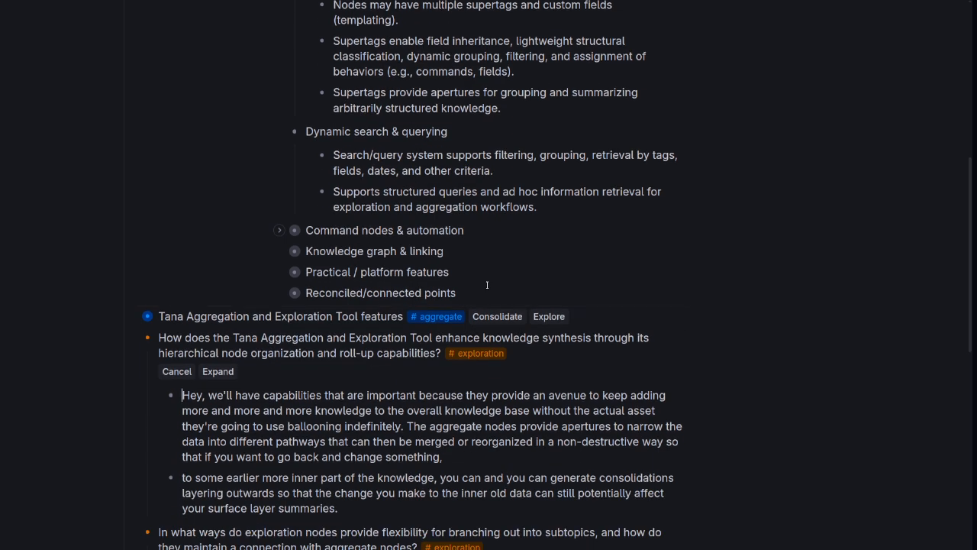
- Unfold "Command nodes & automation" in the consolidation and read it alongside the neighbouring supertag and search sections
left_click(280, 230)
scroll(418, 231, "up", 3)
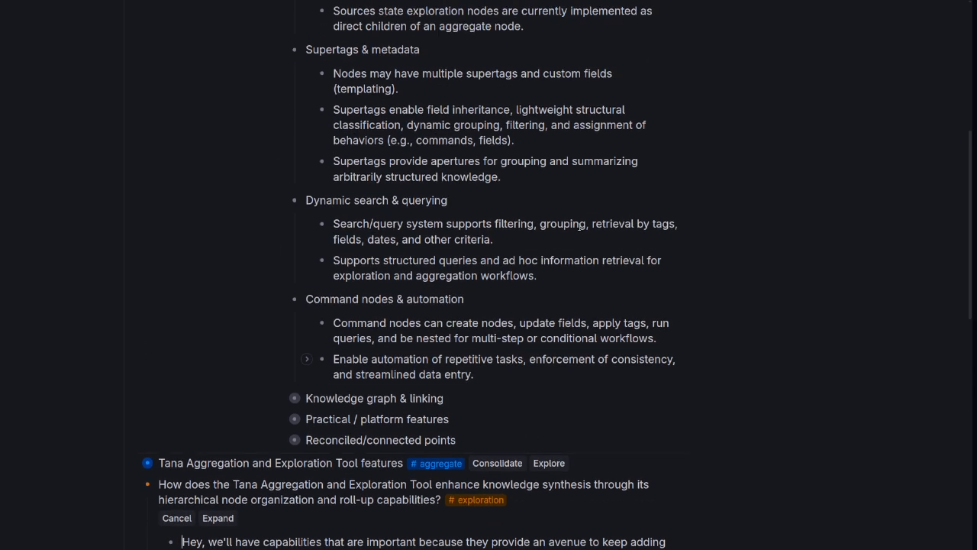
scroll(535, 228, "down", 3)
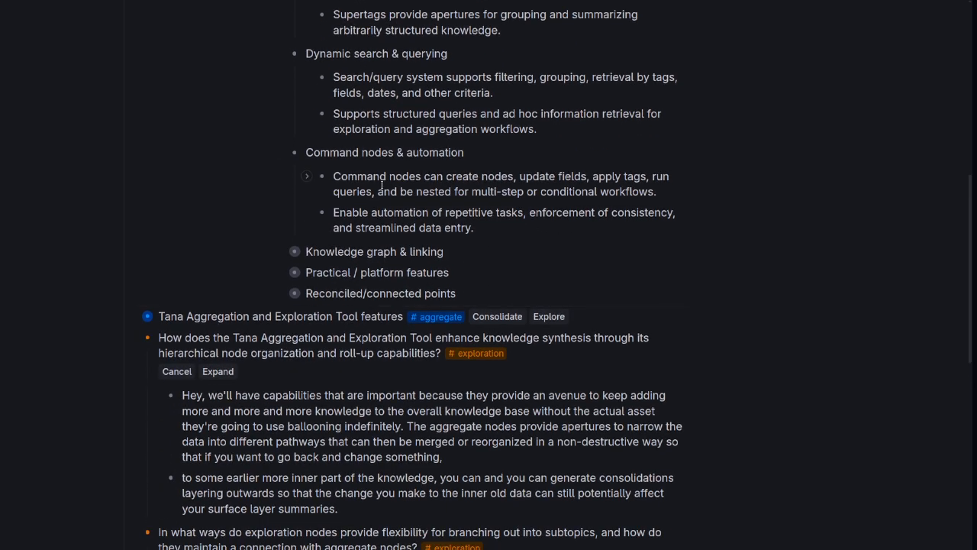
scroll(381, 184, "down", 1)
scroll(461, 199, "up", 3)
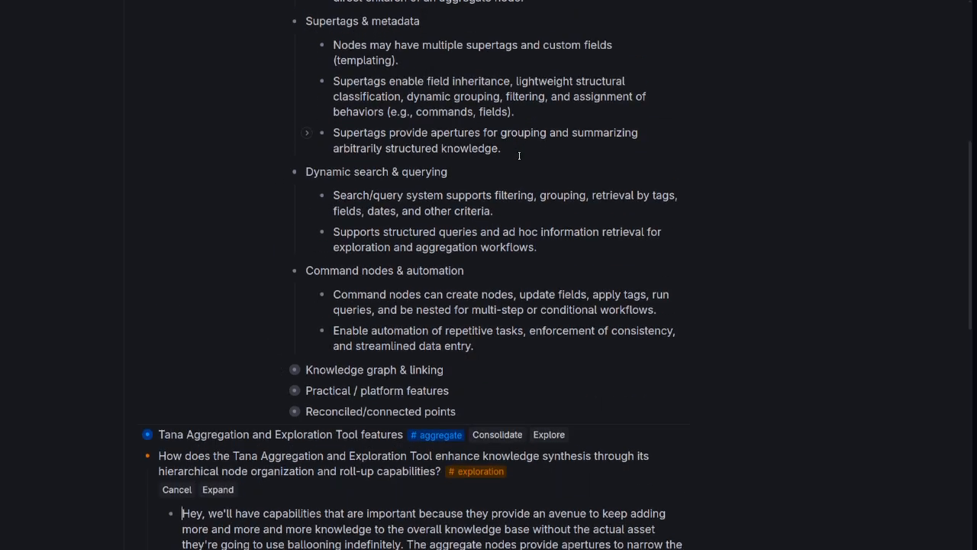
scroll(496, 218, "down", 3)
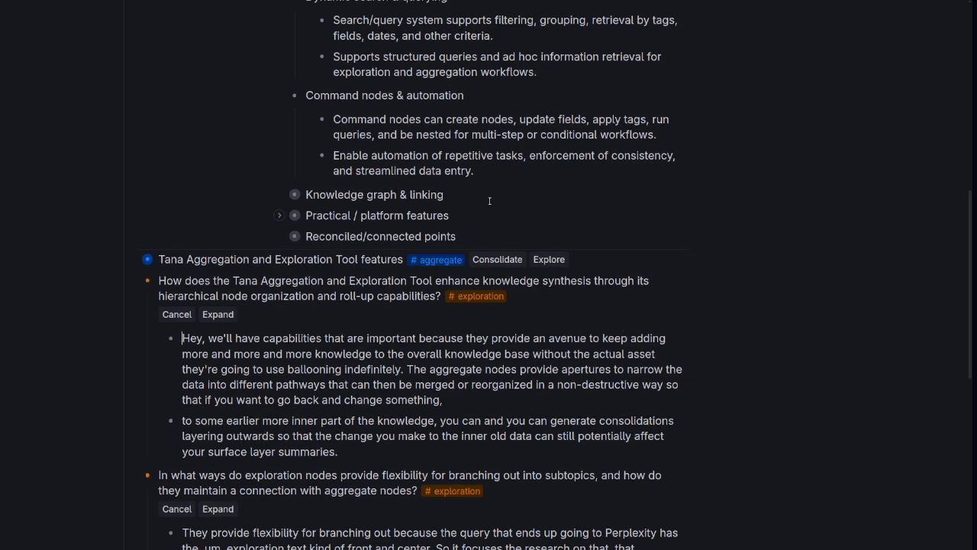
scroll(486, 206, "up", 1)
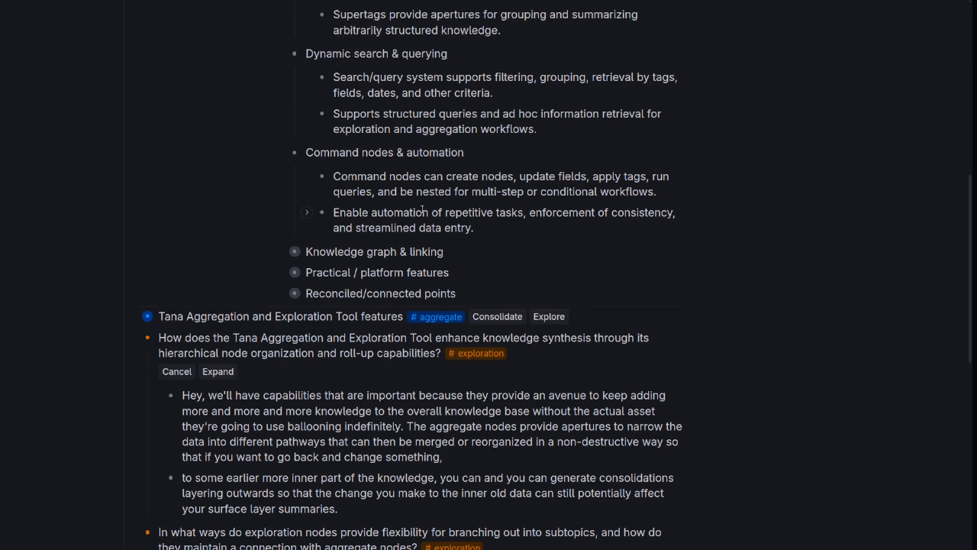
- Compare the consolidation's supertags, search and command sections with the answers beneath the exploration questions
scroll(382, 183, "up", 2)
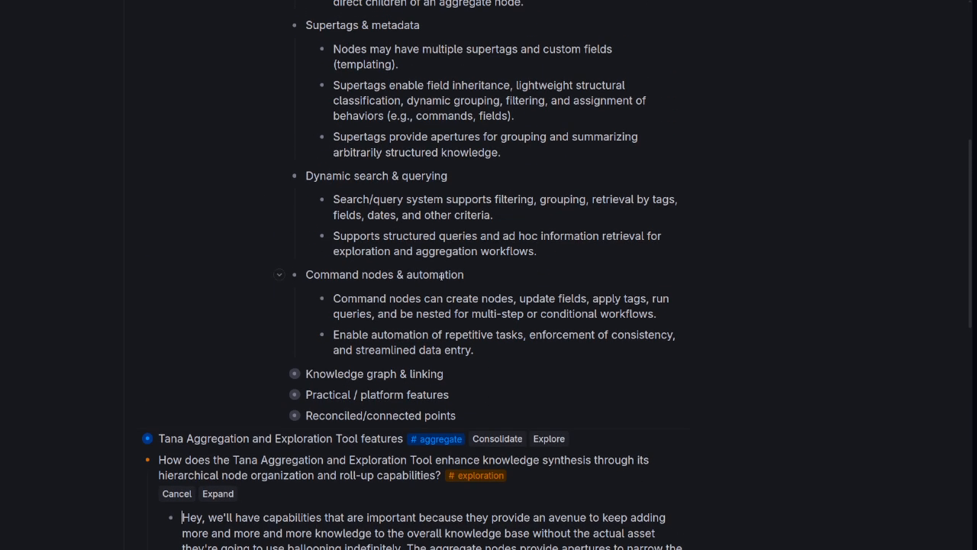
scroll(460, 245, "up", 1)
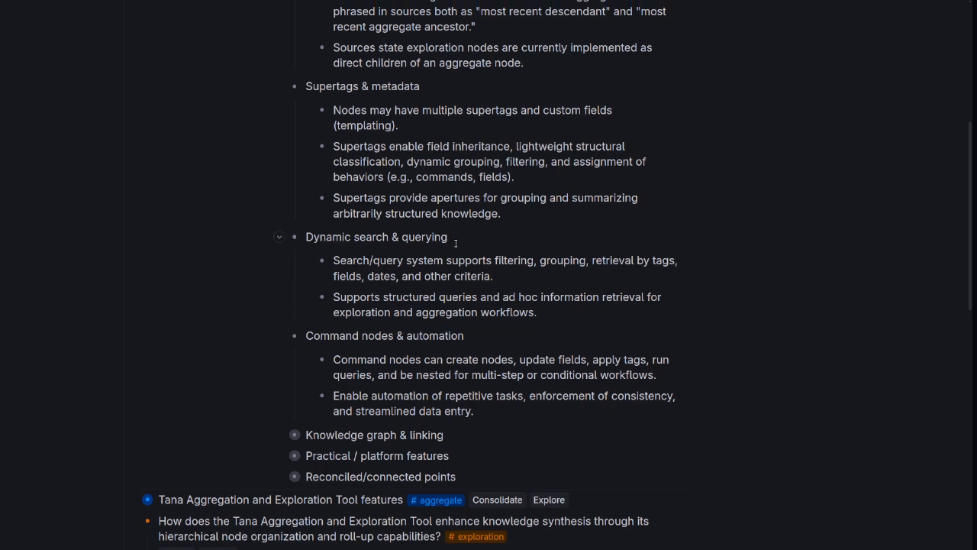
scroll(448, 296, "down", 1)
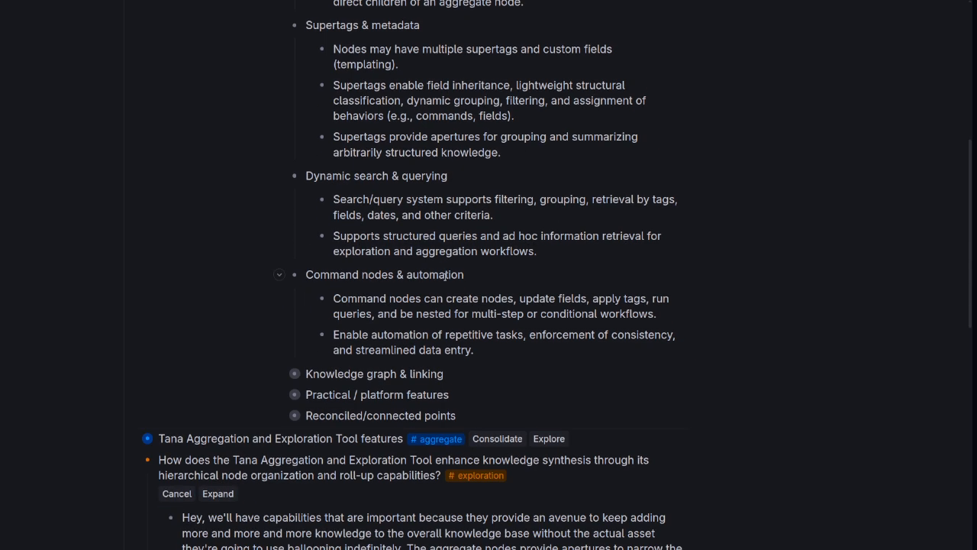
scroll(465, 276, "down", 2)
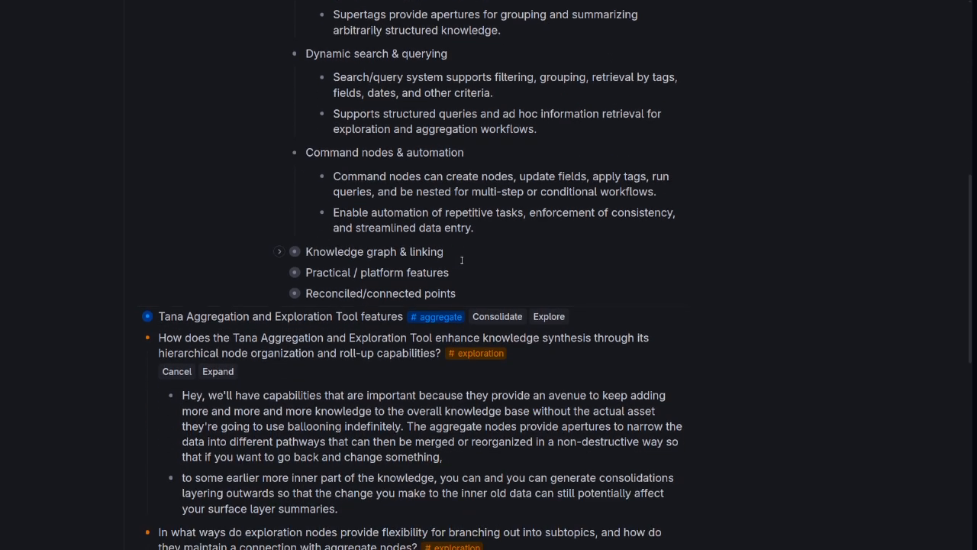
scroll(466, 242, "up", 1)
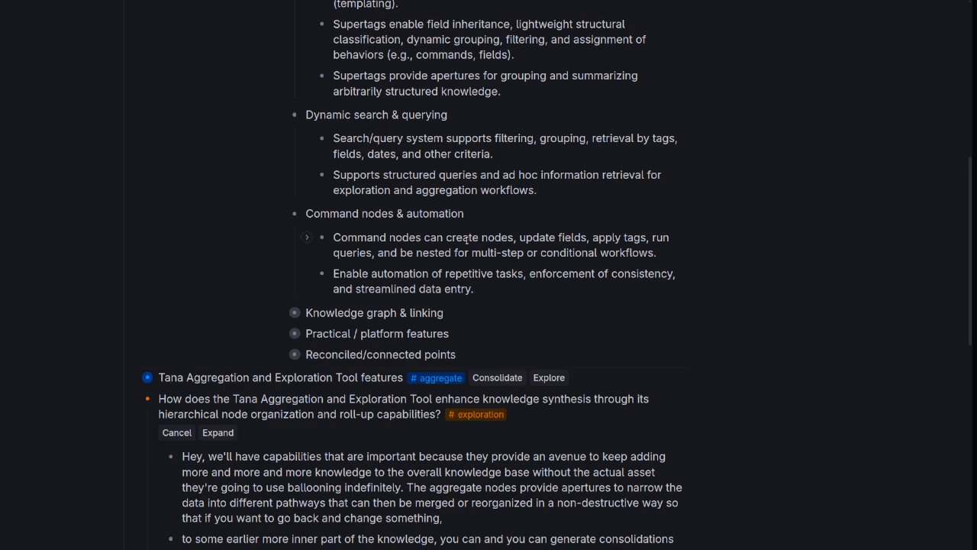
scroll(466, 240, "down", 3)
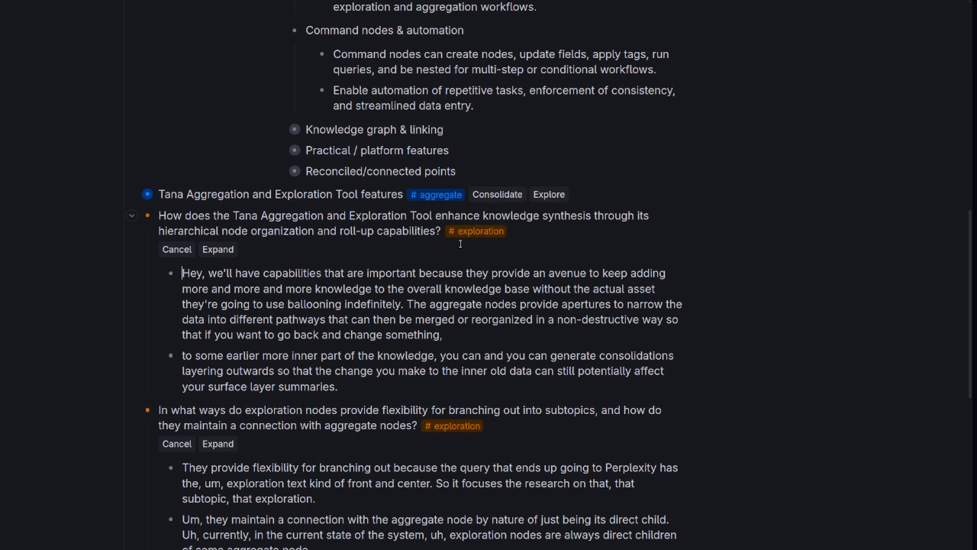
scroll(316, 462, "up", 3)
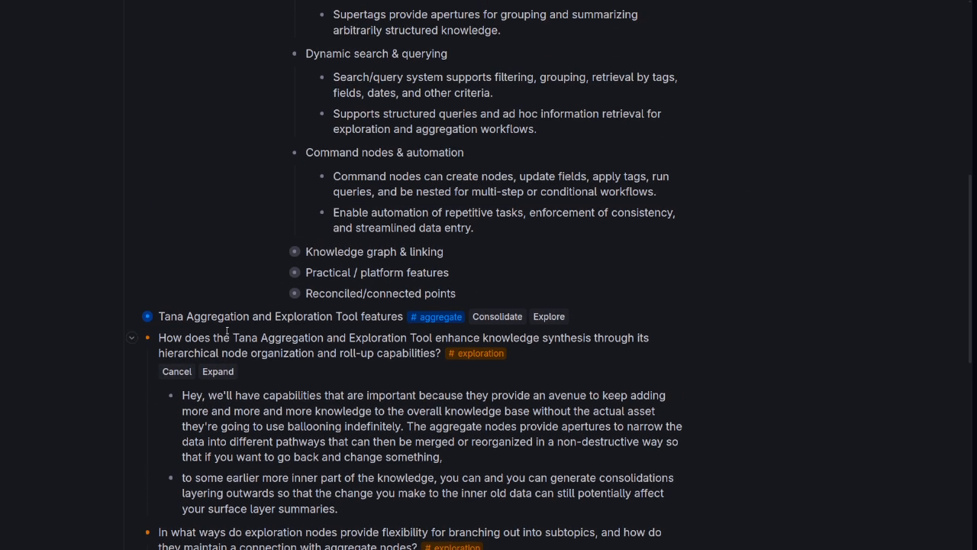
scroll(321, 418, "down", 6)
scroll(252, 496, "up", 6)
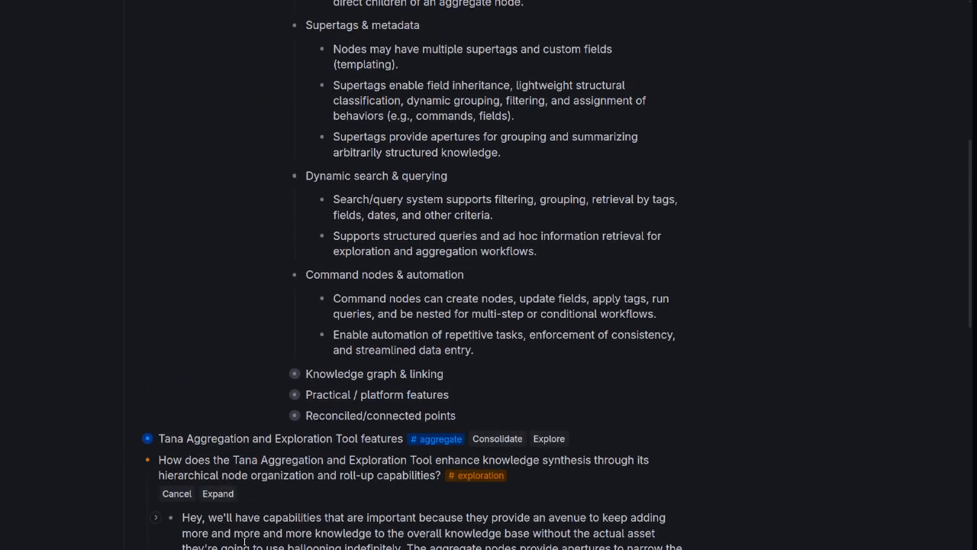
- Unfold and read the consolidation's "Knowledge graph & linking", "Practical / platform features" and "Reconciled/connected points" sections
scroll(380, 272, "down", 1)
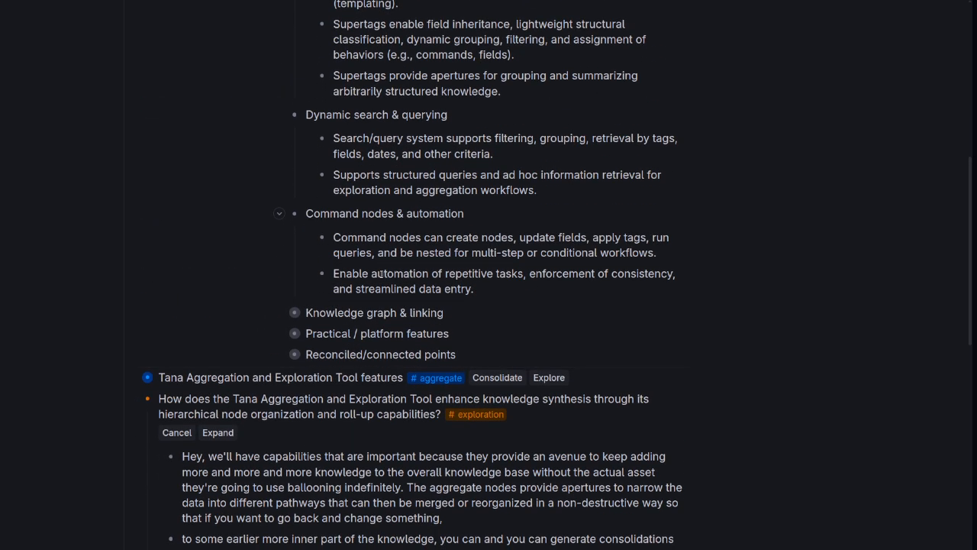
scroll(380, 272, "up", 2)
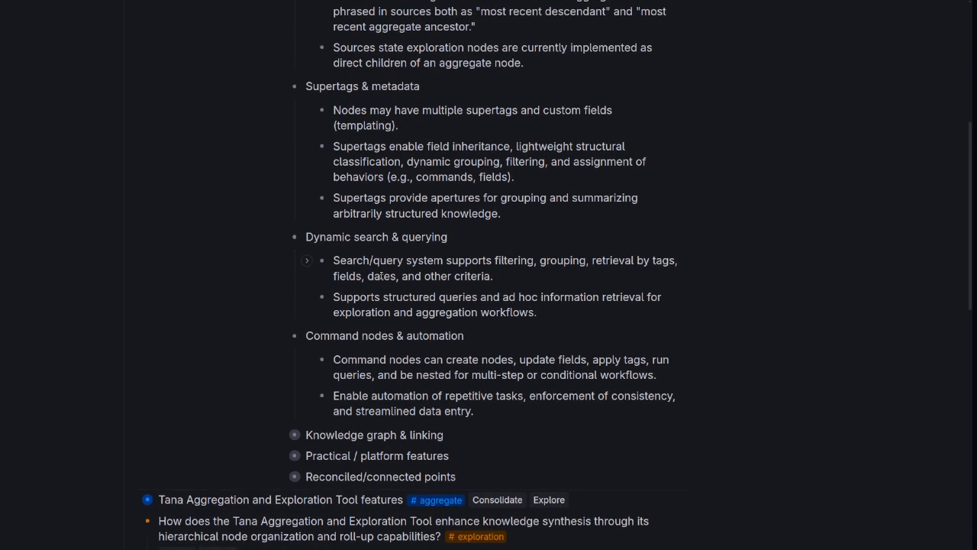
scroll(384, 285, "down", 1)
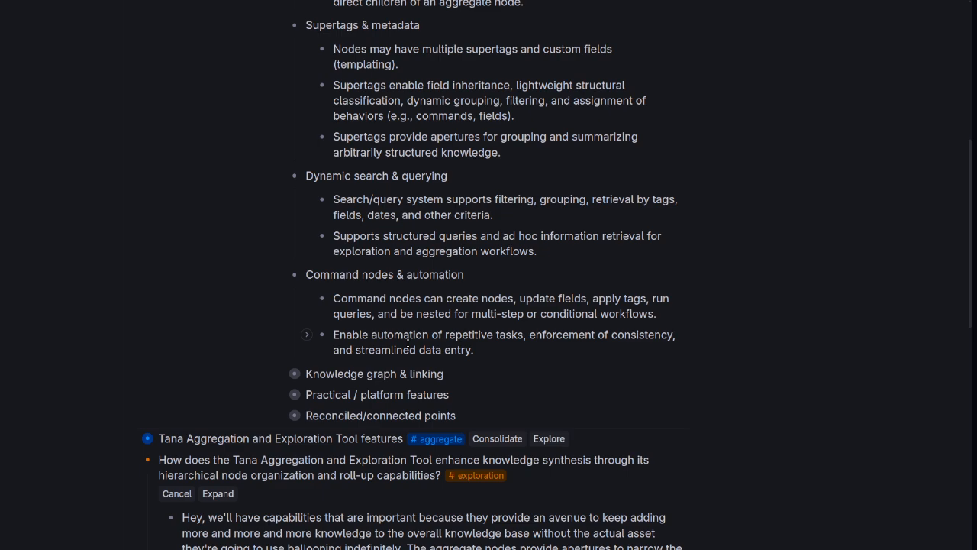
scroll(407, 343, "down", 1)
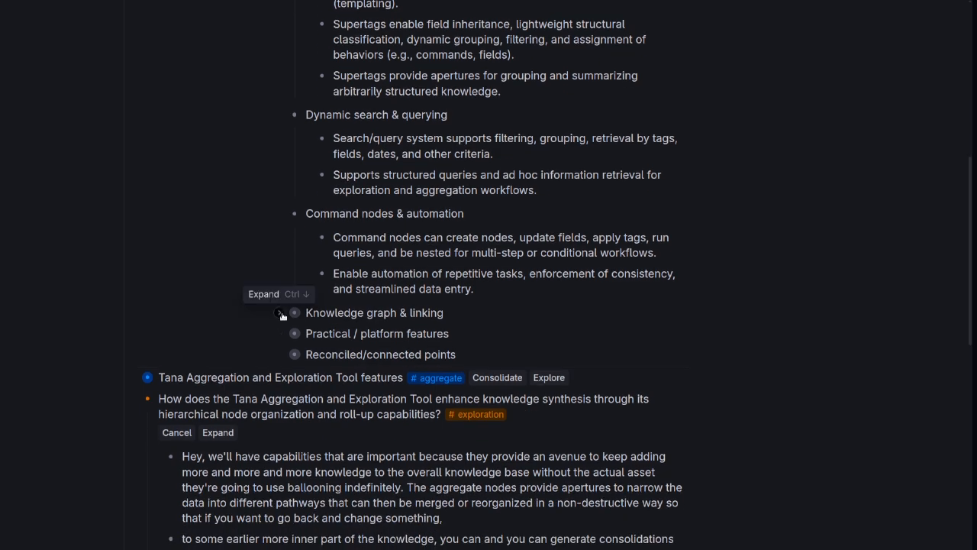
left_click(281, 313)
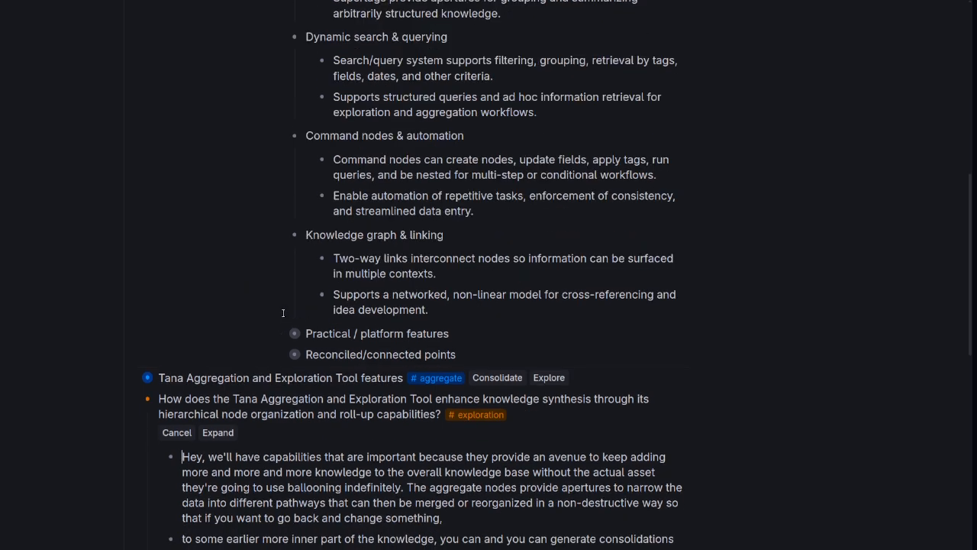
scroll(361, 269, "down", 1)
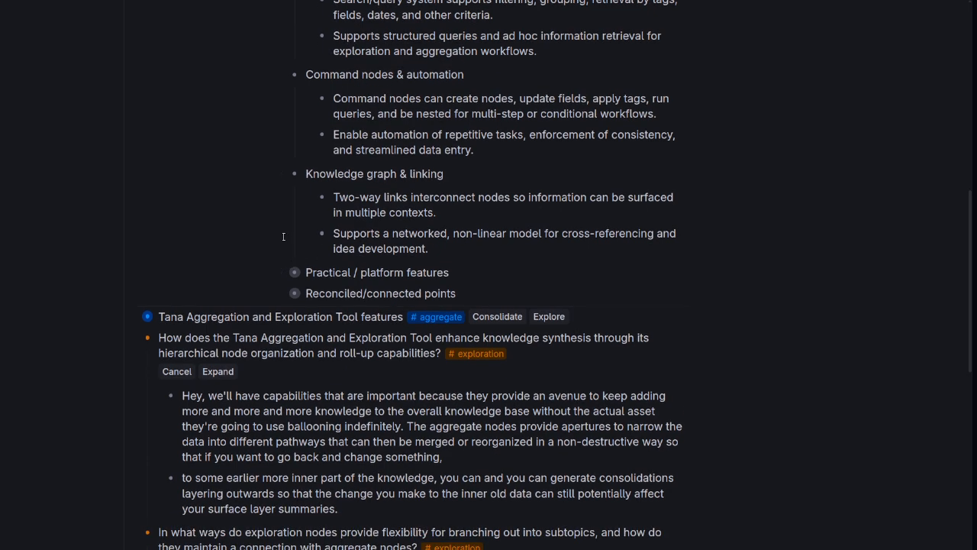
left_click(278, 274)
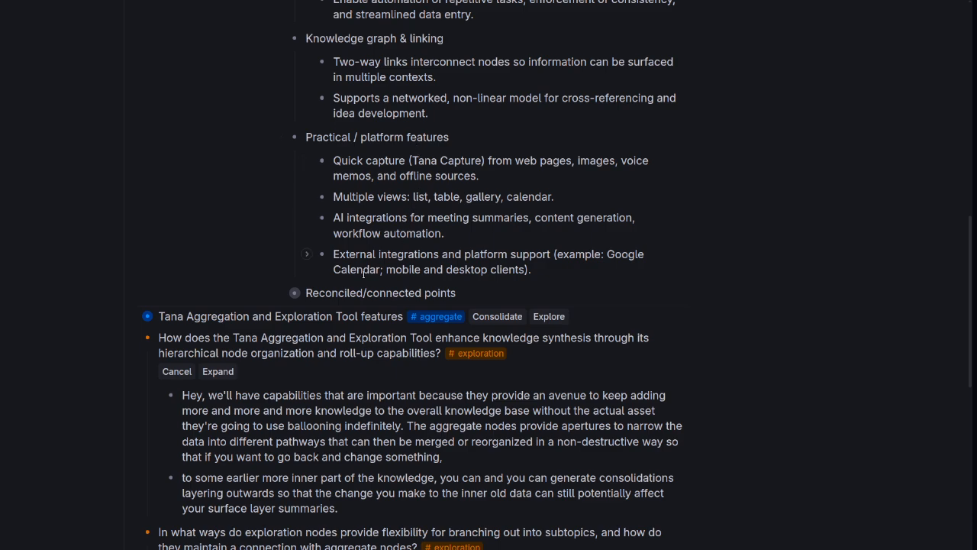
left_click(280, 294)
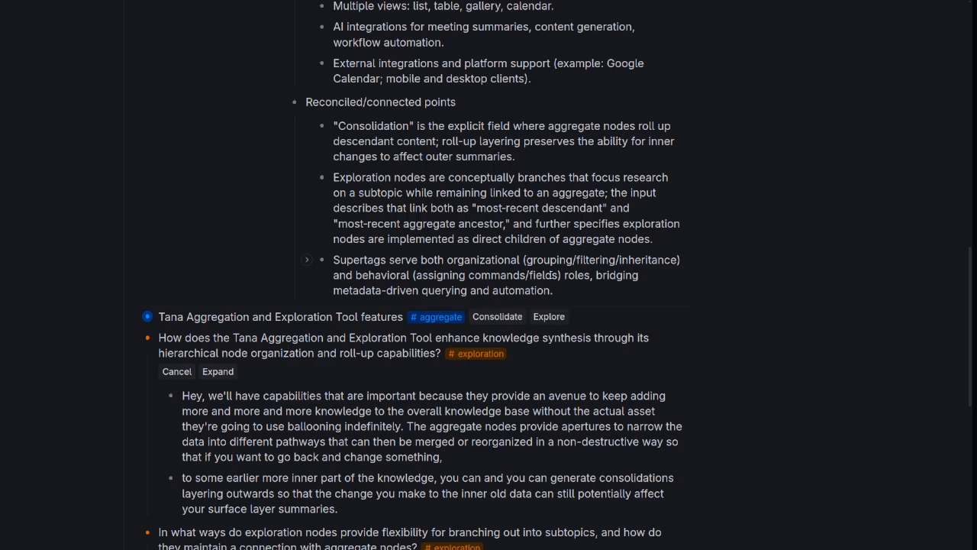
- Review the fully unfolded consolidation from "Supertags & metadata" down to the answered exploration questions beneath it
scroll(478, 217, "up", 10)
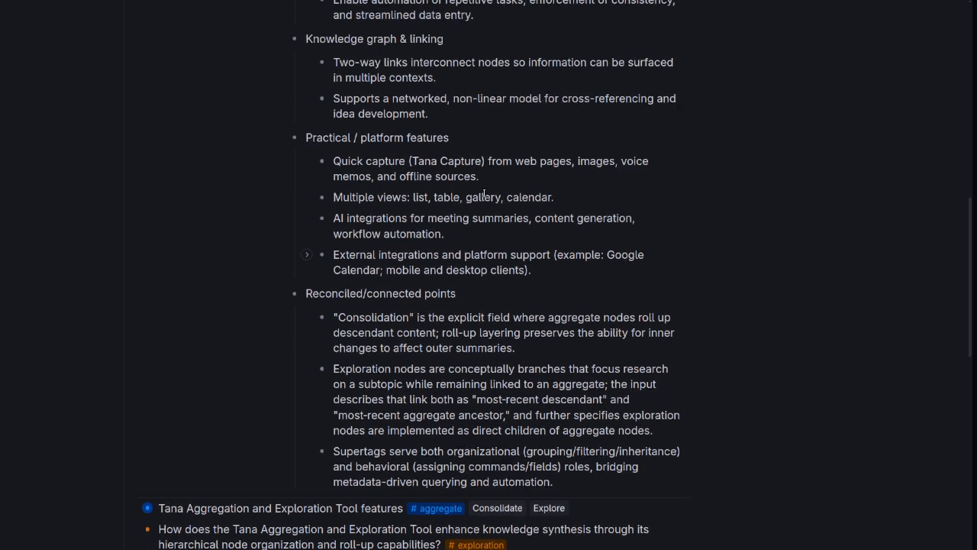
scroll(486, 198, "up", 2)
scroll(486, 198, "down", 7)
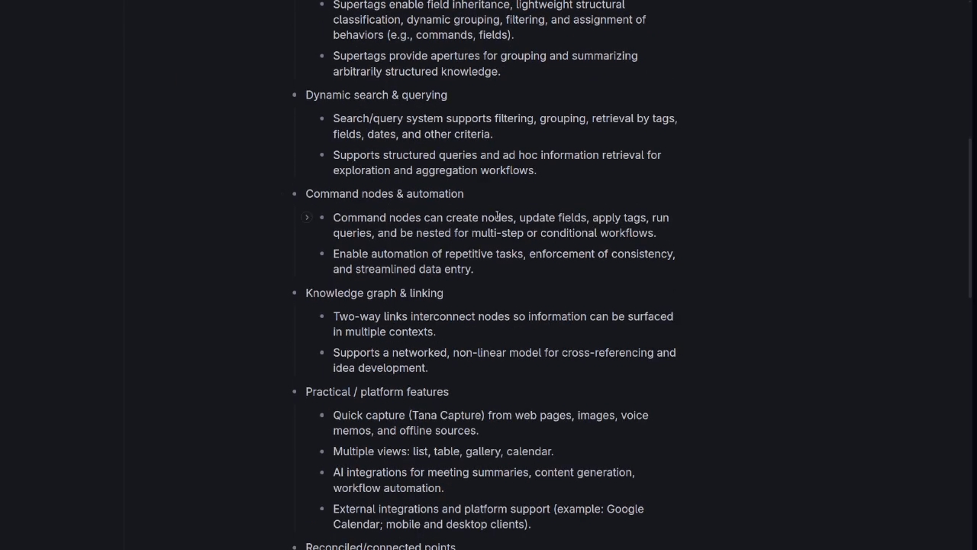
scroll(497, 217, "down", 6)
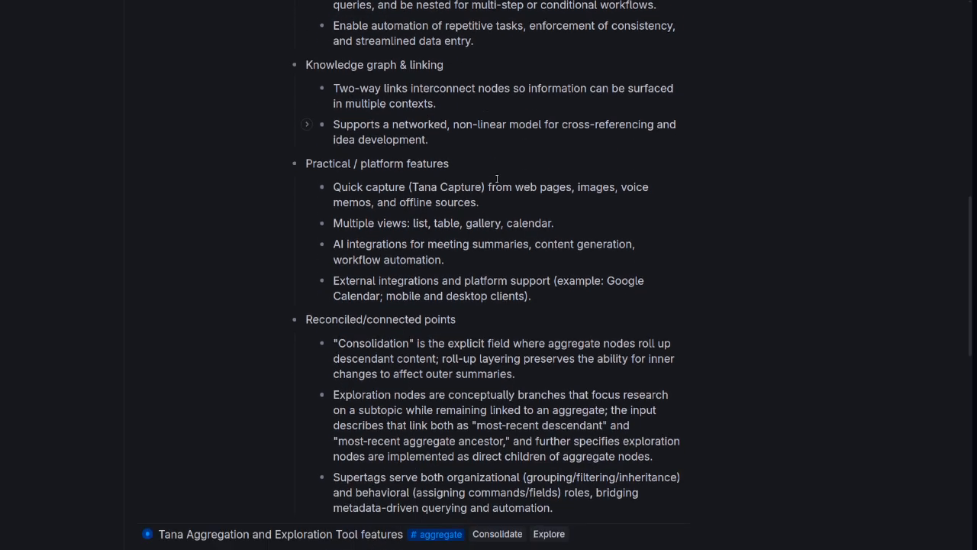
scroll(497, 179, "down", 8)
scroll(491, 202, "down", 5)
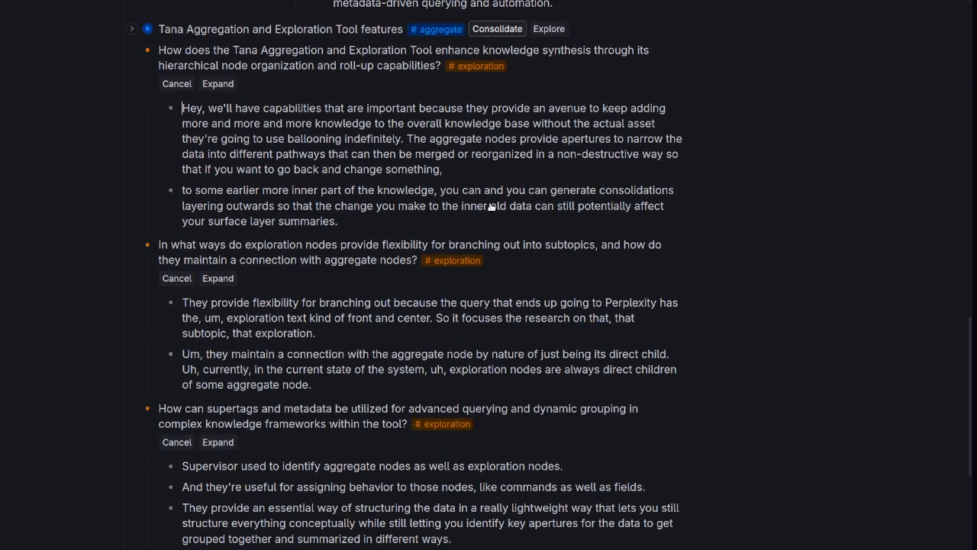
- Compare the consolidation's roll-up, exploration-node and reconciled points with the answers to the first two exploration questions
scroll(328, 287, "up", 3)
scroll(329, 287, "up", 13)
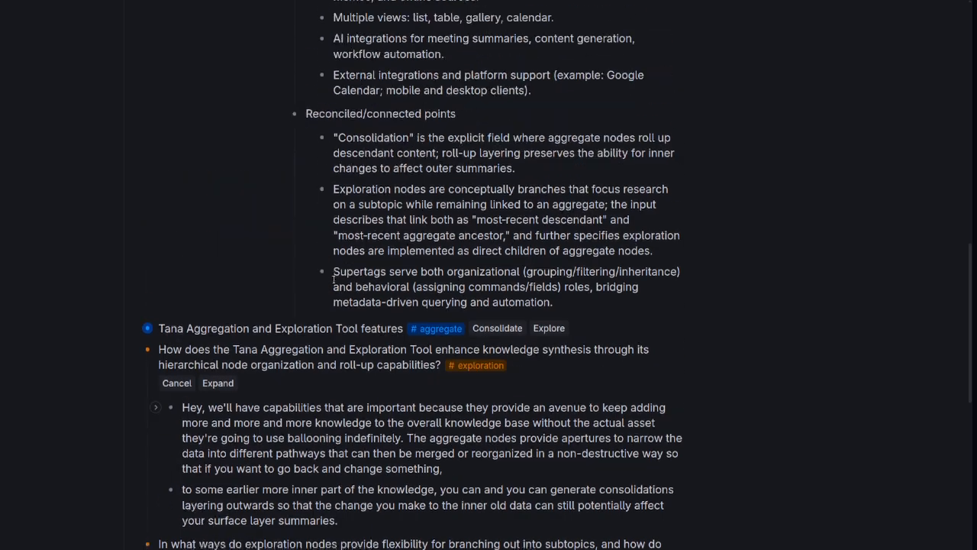
scroll(343, 286, "up", 16)
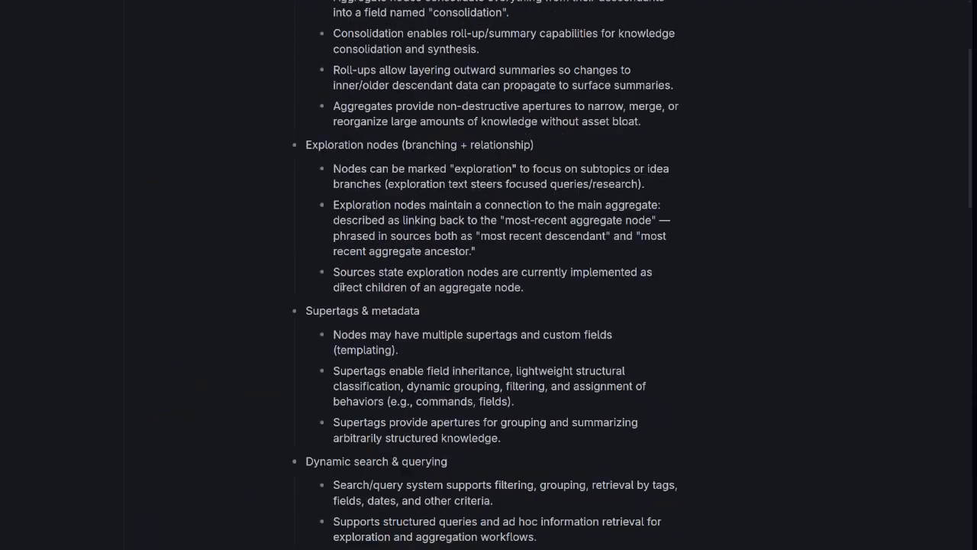
scroll(342, 286, "down", 20)
scroll(343, 285, "down", 12)
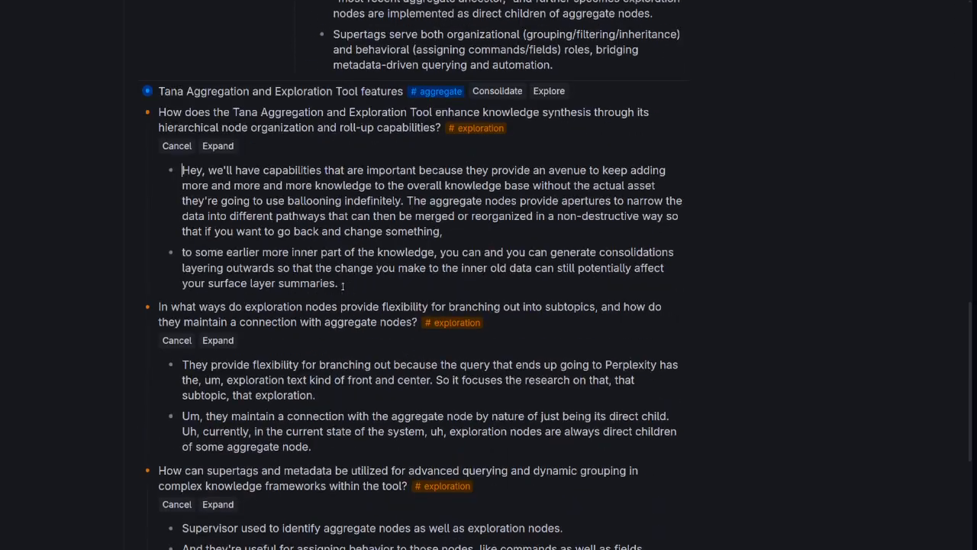
scroll(358, 282, "up", 5)
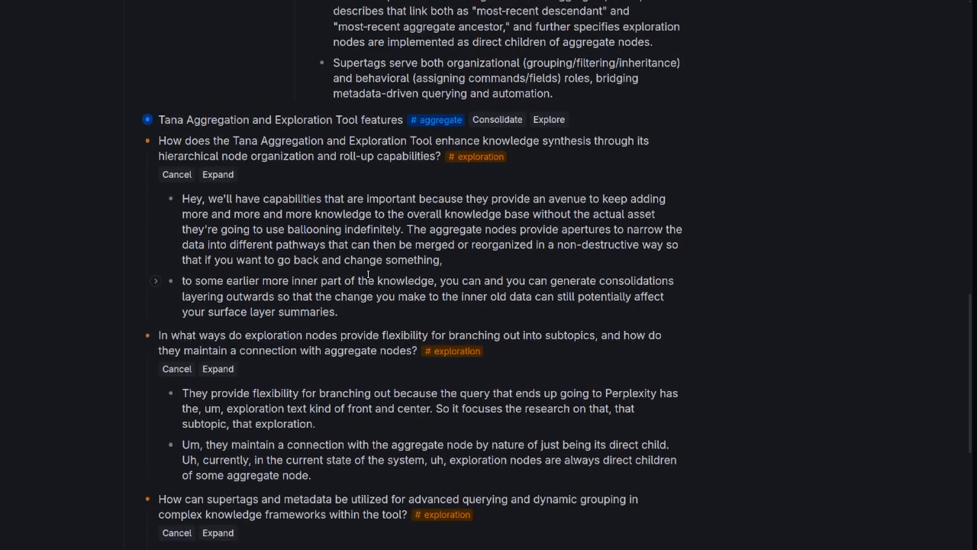
scroll(368, 275, "down", 3)
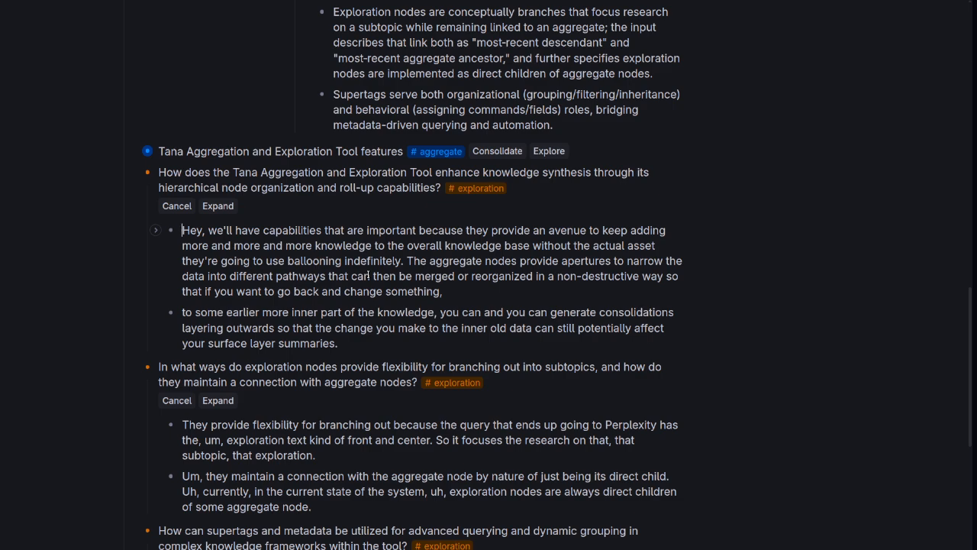
- Read the answers to all three exploration questions and trace their content back up through the consolidation to "Hierarchical node model"
scroll(397, 230, "down", 5)
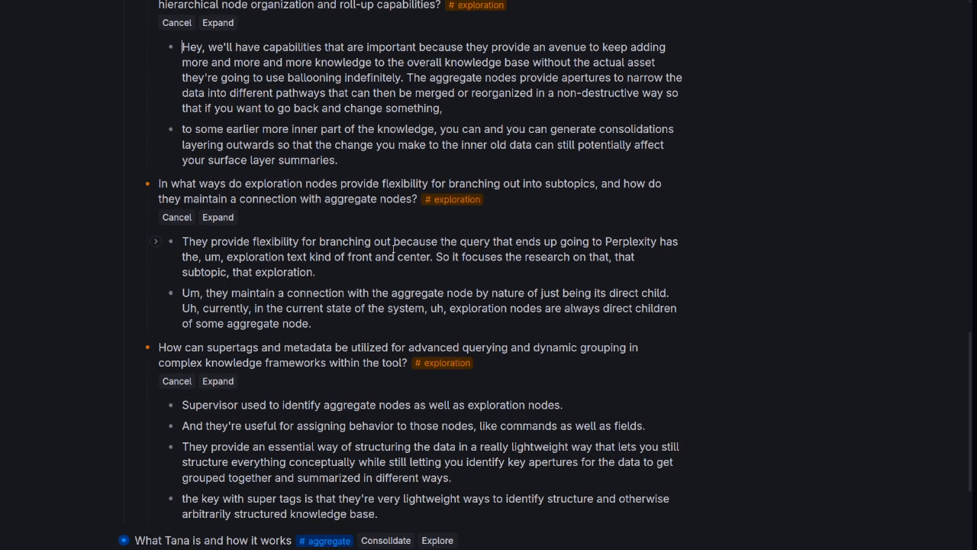
scroll(393, 250, "up", 5)
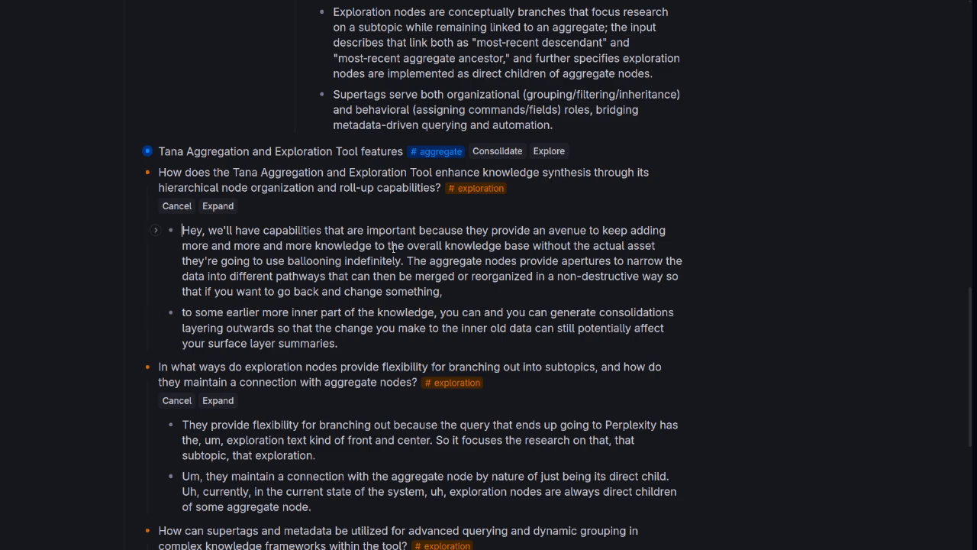
scroll(394, 248, "up", 8)
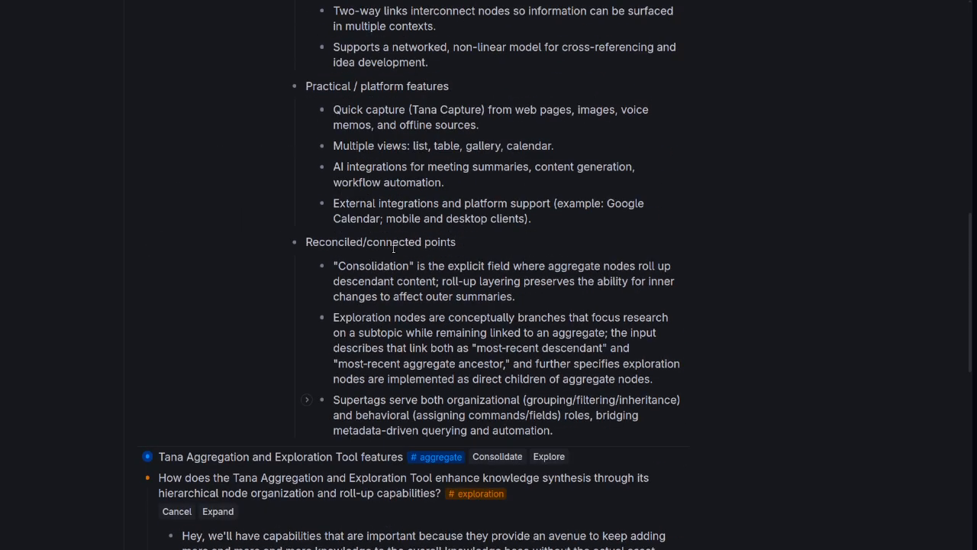
scroll(393, 248, "up", 20)
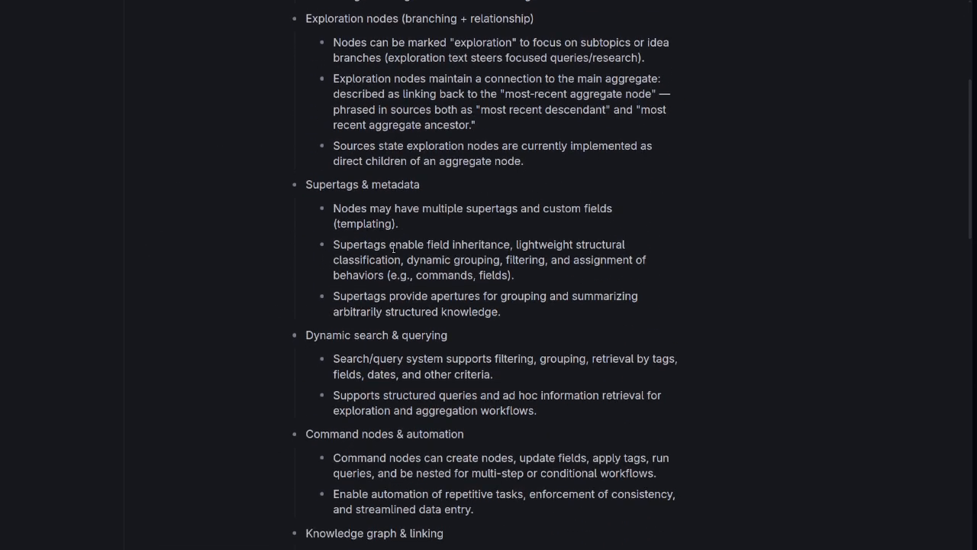
scroll(394, 248, "up", 2)
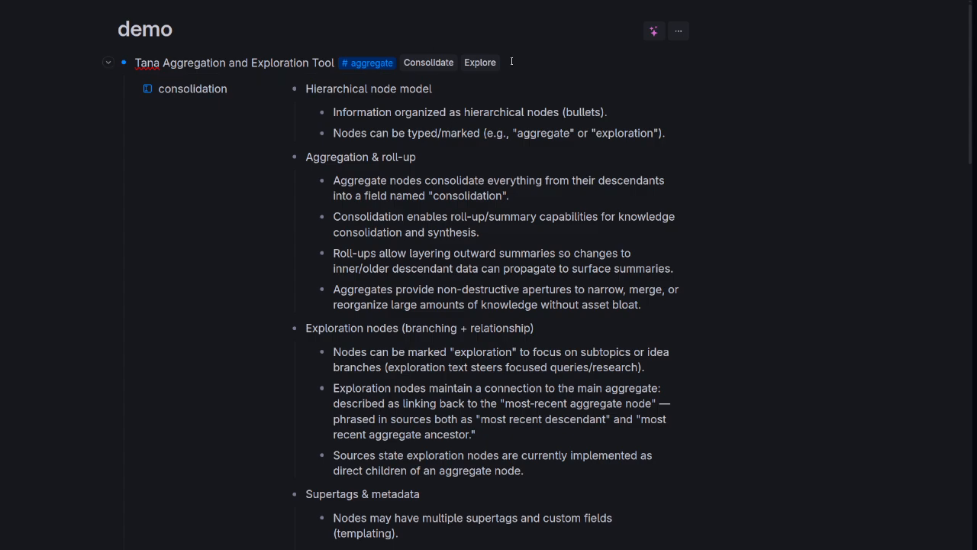
- Recheck the answered exploration questions against the top-level consolidation from its last section to its first
scroll(415, 112, "down", 20)
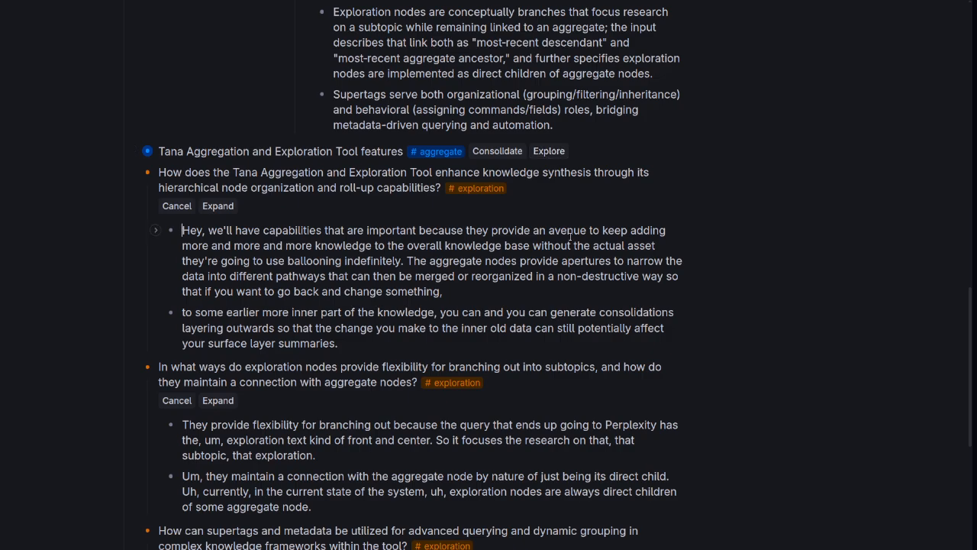
scroll(571, 238, "down", 3)
scroll(570, 238, "up", 20)
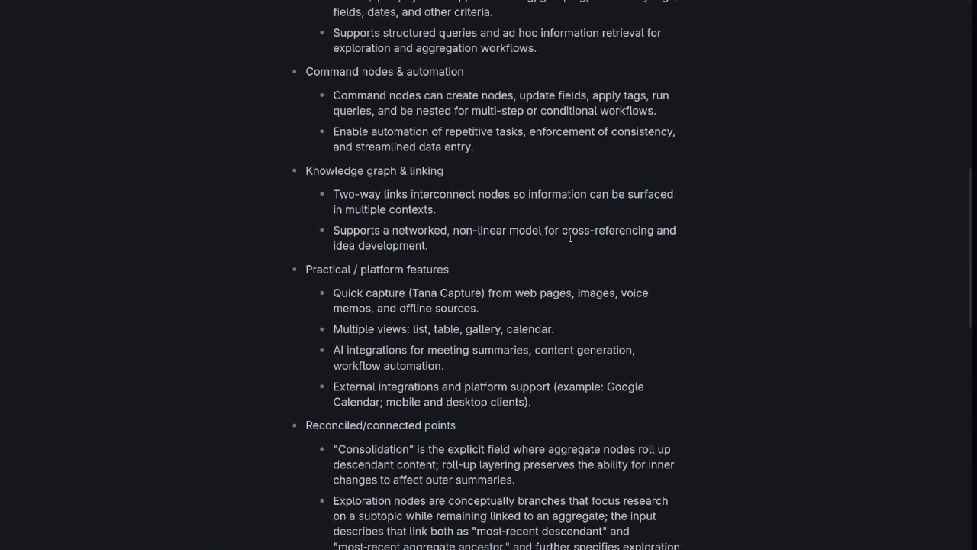
scroll(571, 238, "up", 1)
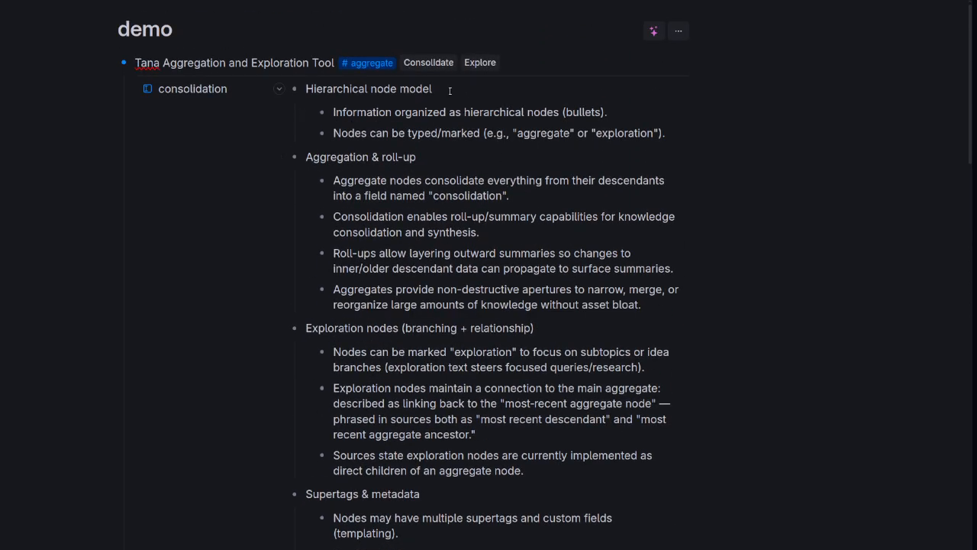
- Fold and reopen the top-level "Tana Aggregation and Exploration Tool" aggregate and look over its consolidation
left_click(110, 63)
left_click(110, 64)
scroll(413, 150, "down", 10)
scroll(410, 195, "up", 8)
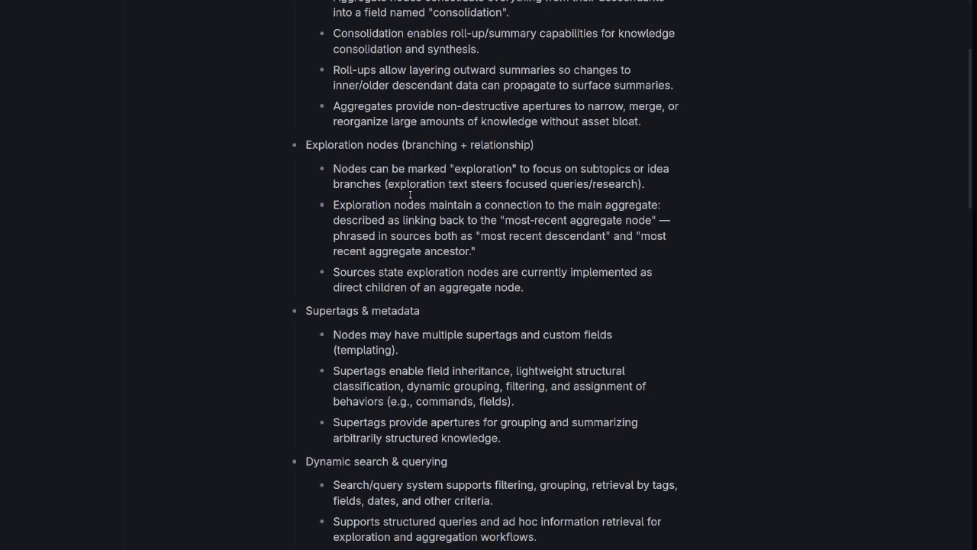
scroll(410, 195, "up", 3)
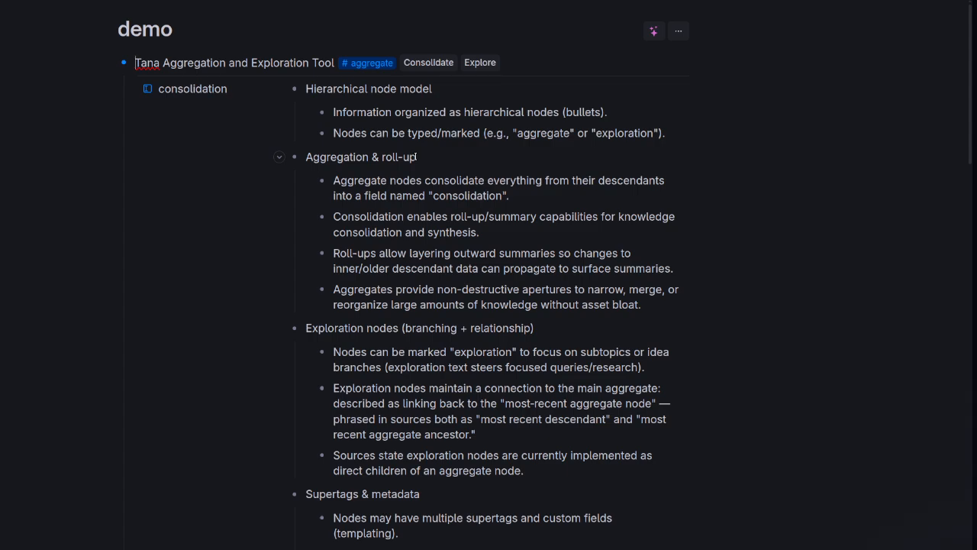
scroll(640, 165, "down", 5)
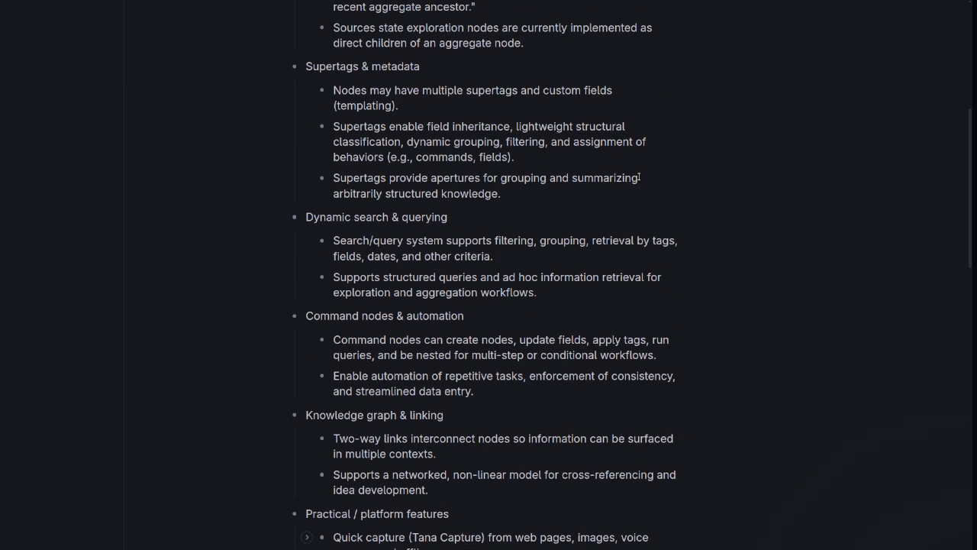
scroll(639, 175, "up", 3)
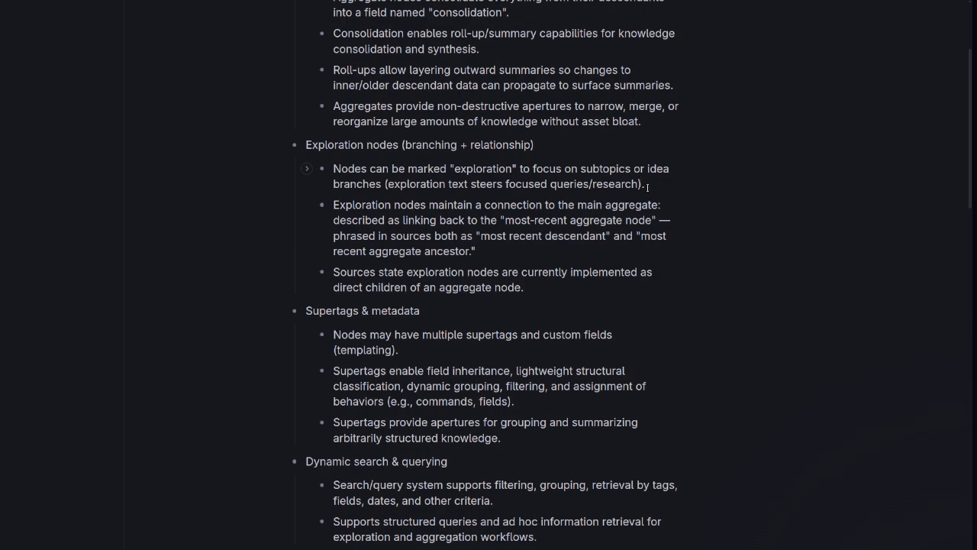
scroll(649, 184, "up", 3)
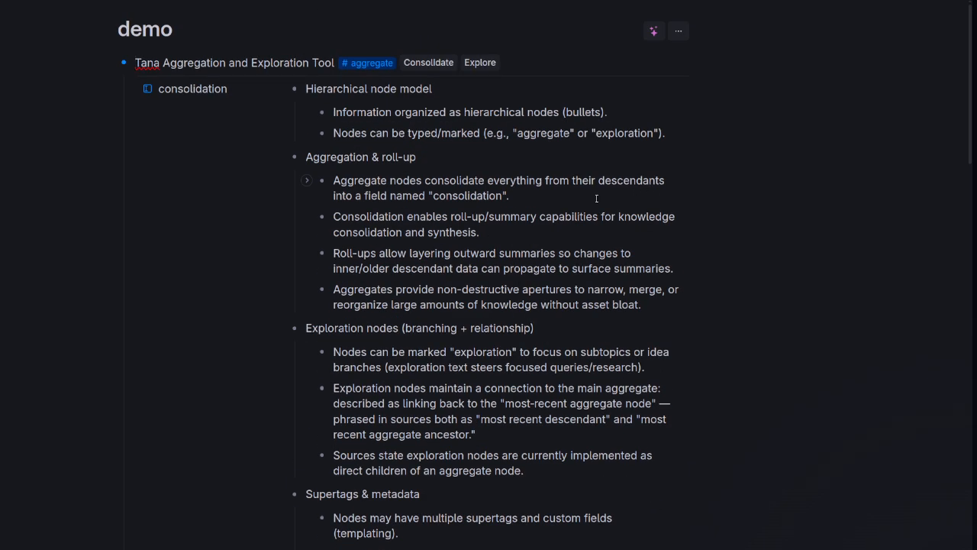
scroll(641, 204, "down", 8)
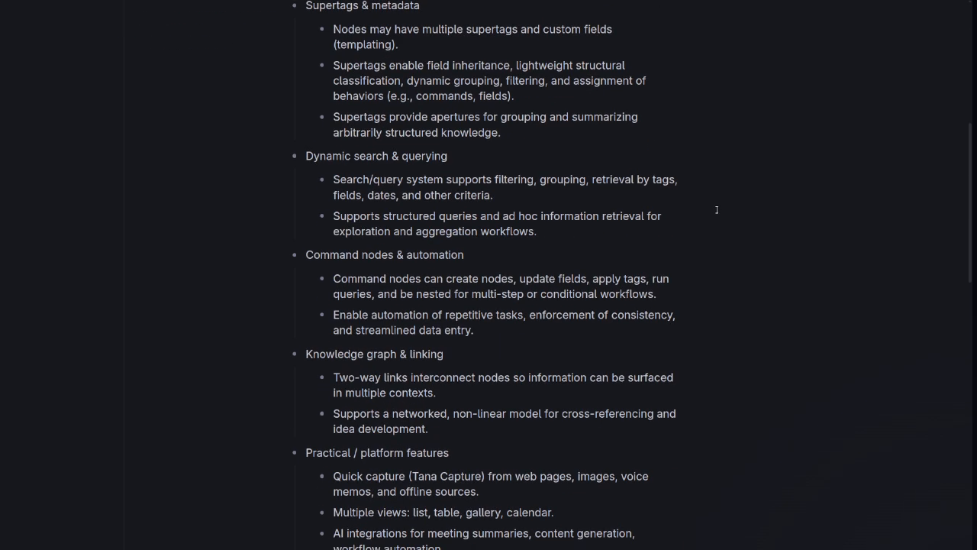
scroll(695, 201, "up", 8)
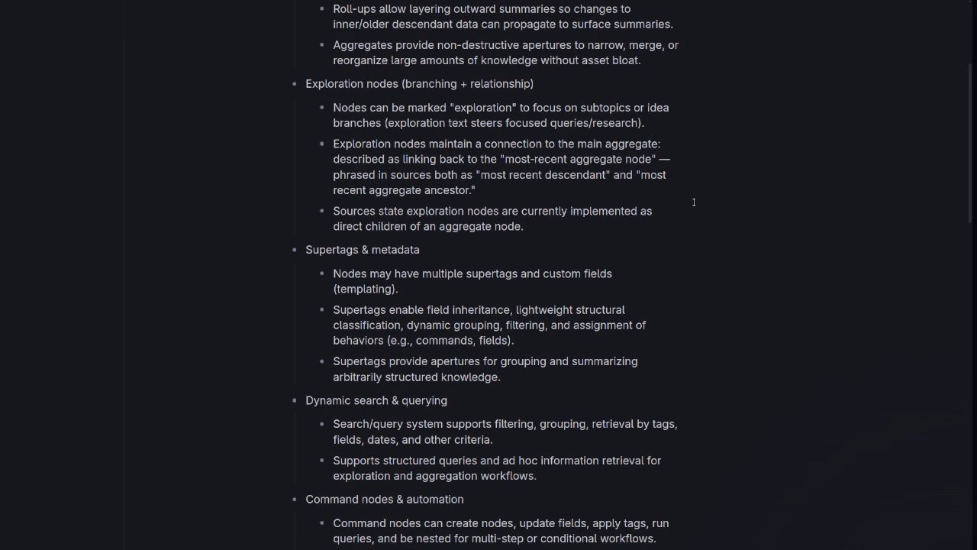